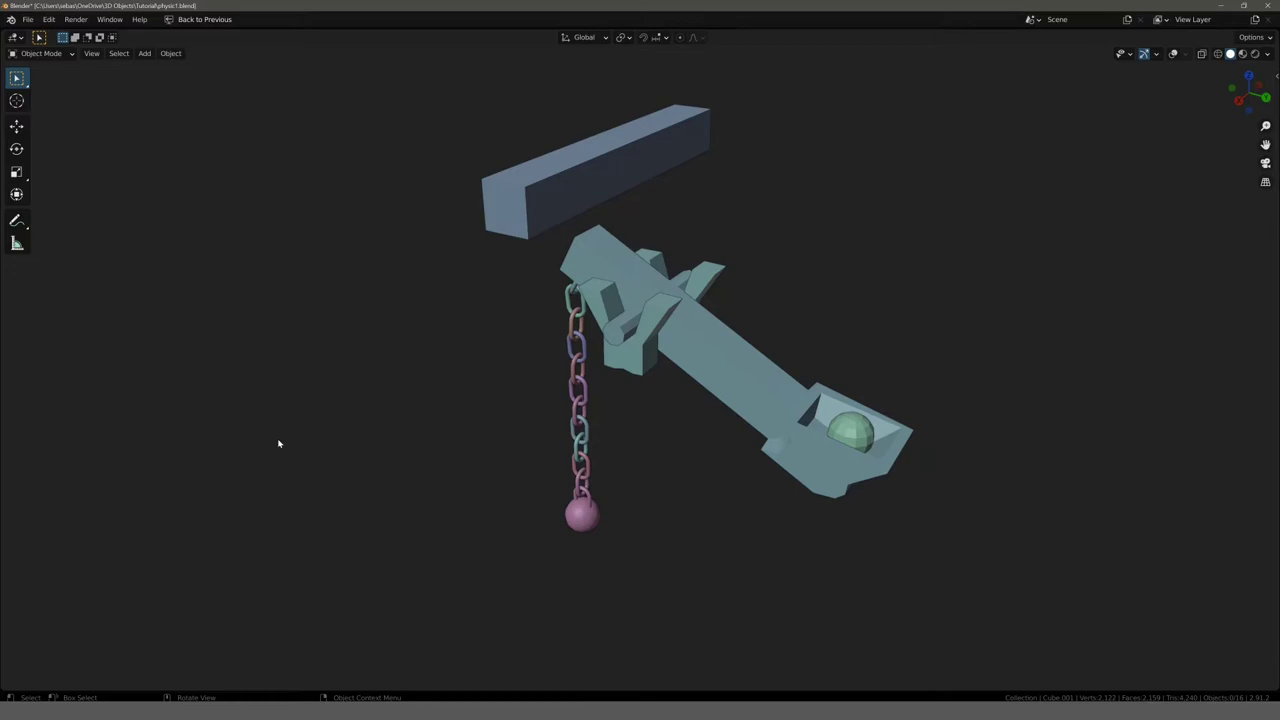
Step: Orbit and zoom around the lever rig, hanging chain and ball from several angles
mouse_move(440, 397)
middle_down()
mouse_move(387, 379)
mouse_move(458, 431)
middle_up()
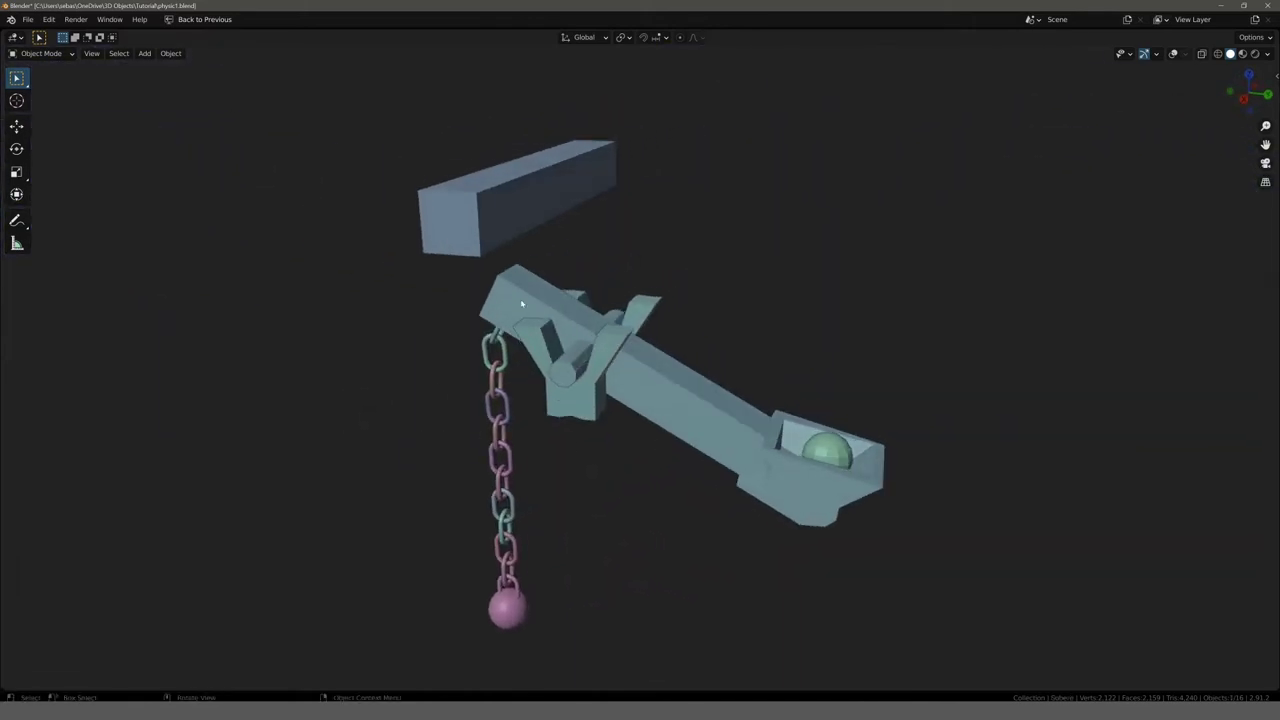
mouse_move(767, 461)
middle_down()
mouse_move(788, 478)
mouse_move(563, 366)
middle_up()
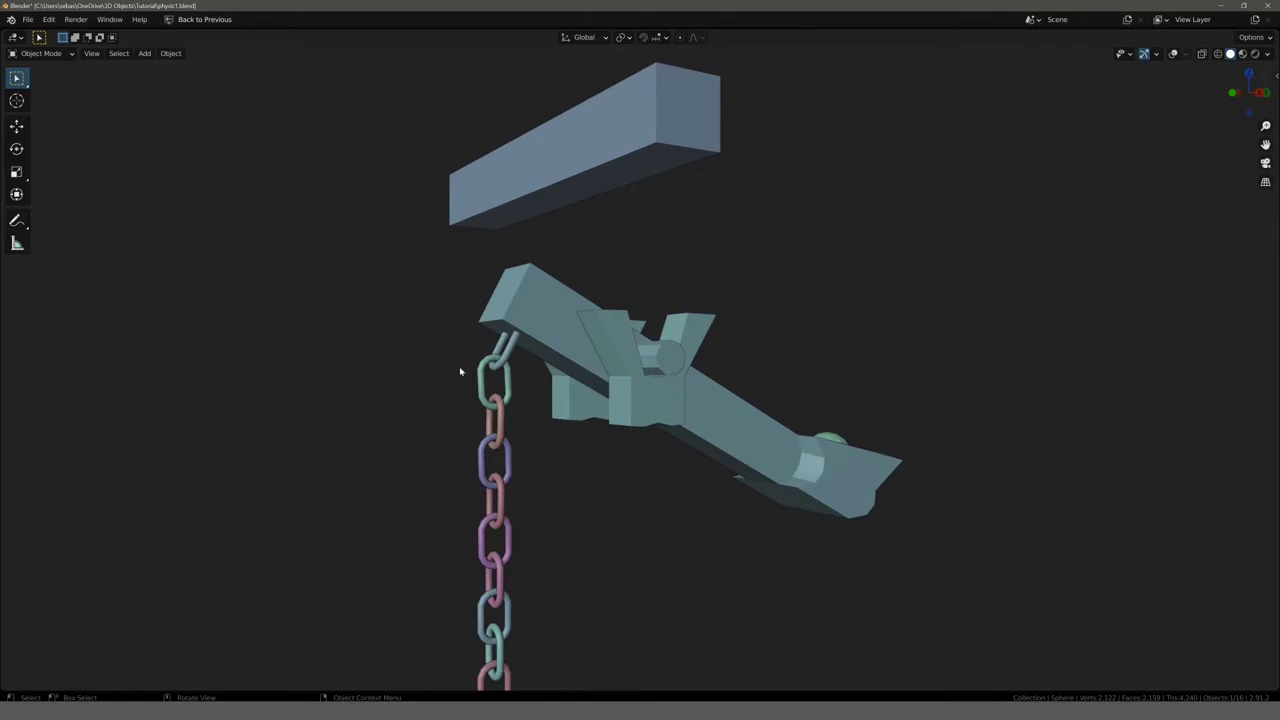
scroll(428, 366, down, 5)
scroll(457, 394, up, 2)
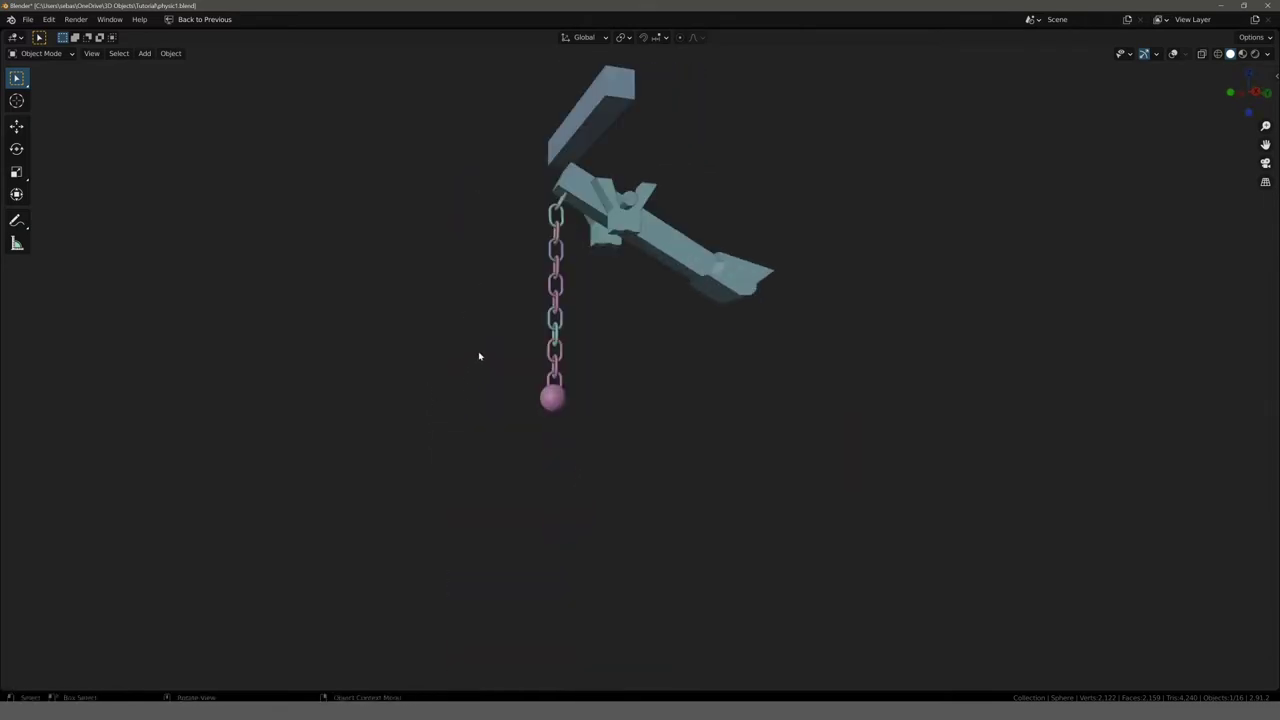
scroll(474, 380, up, 4)
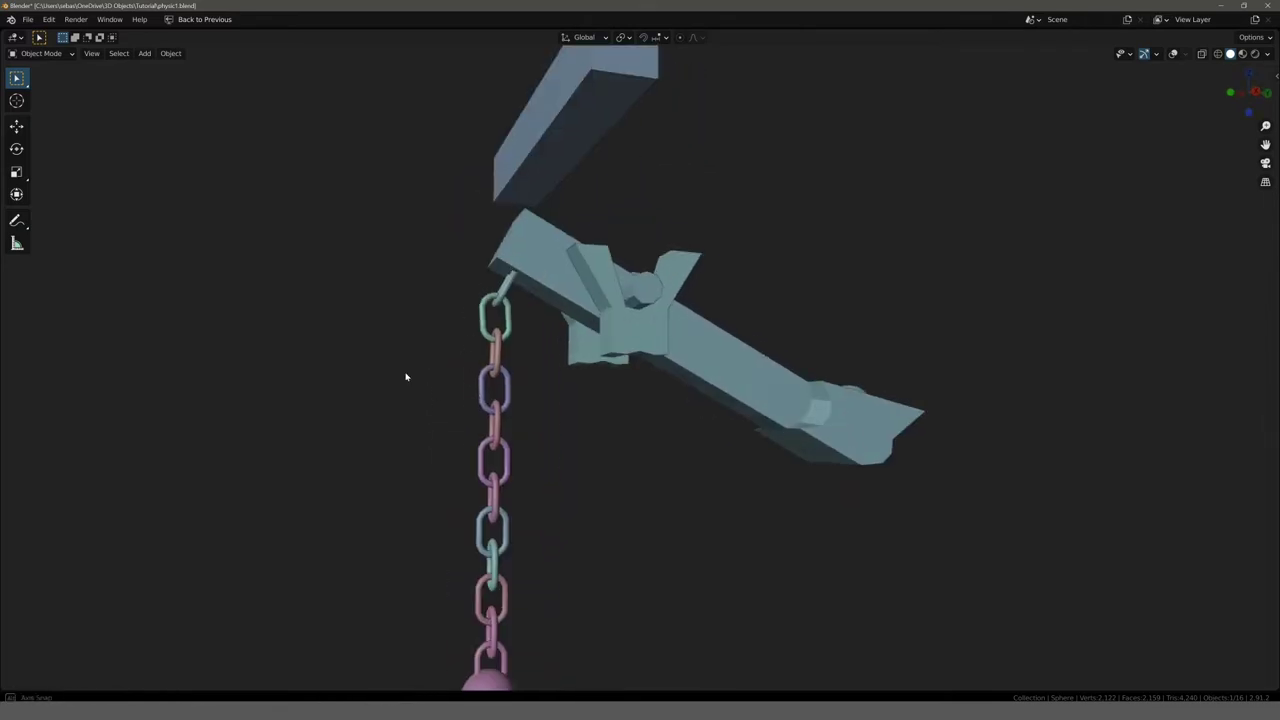
middle_drag(406, 377, 523, 374)
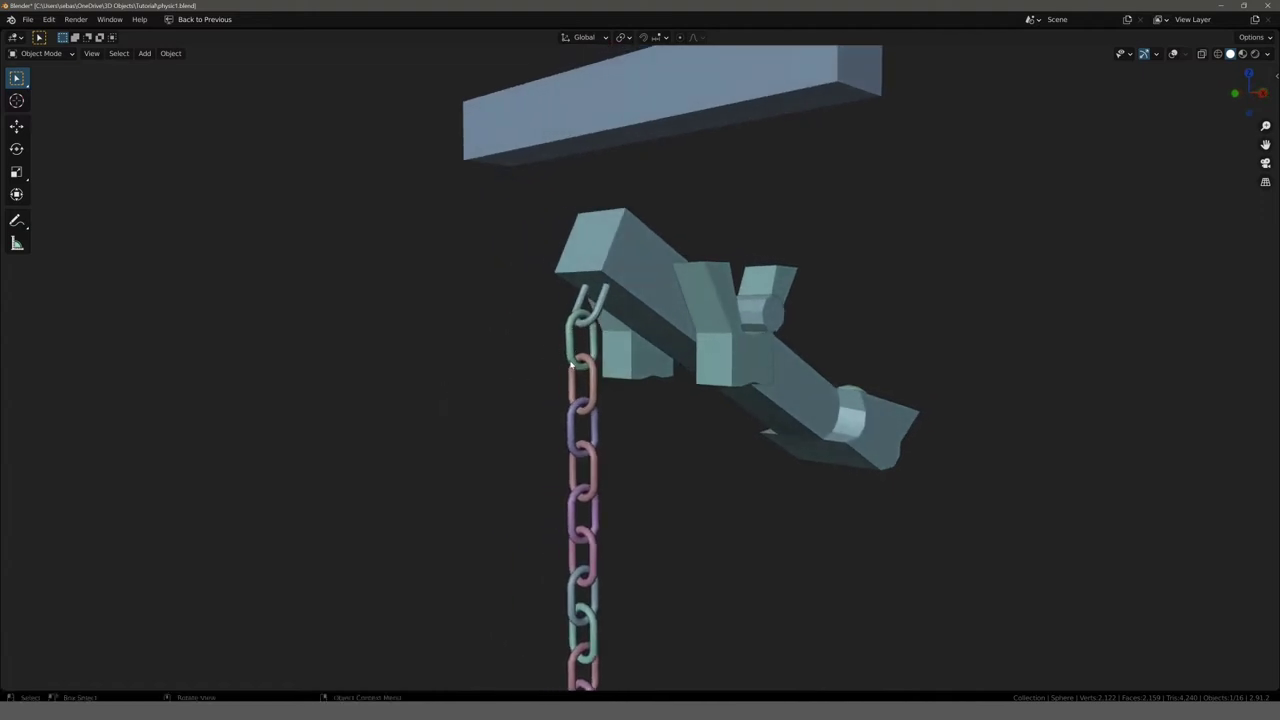
mouse_move(523, 356)
middle_down()
mouse_move(443, 429)
mouse_move(554, 405)
middle_up()
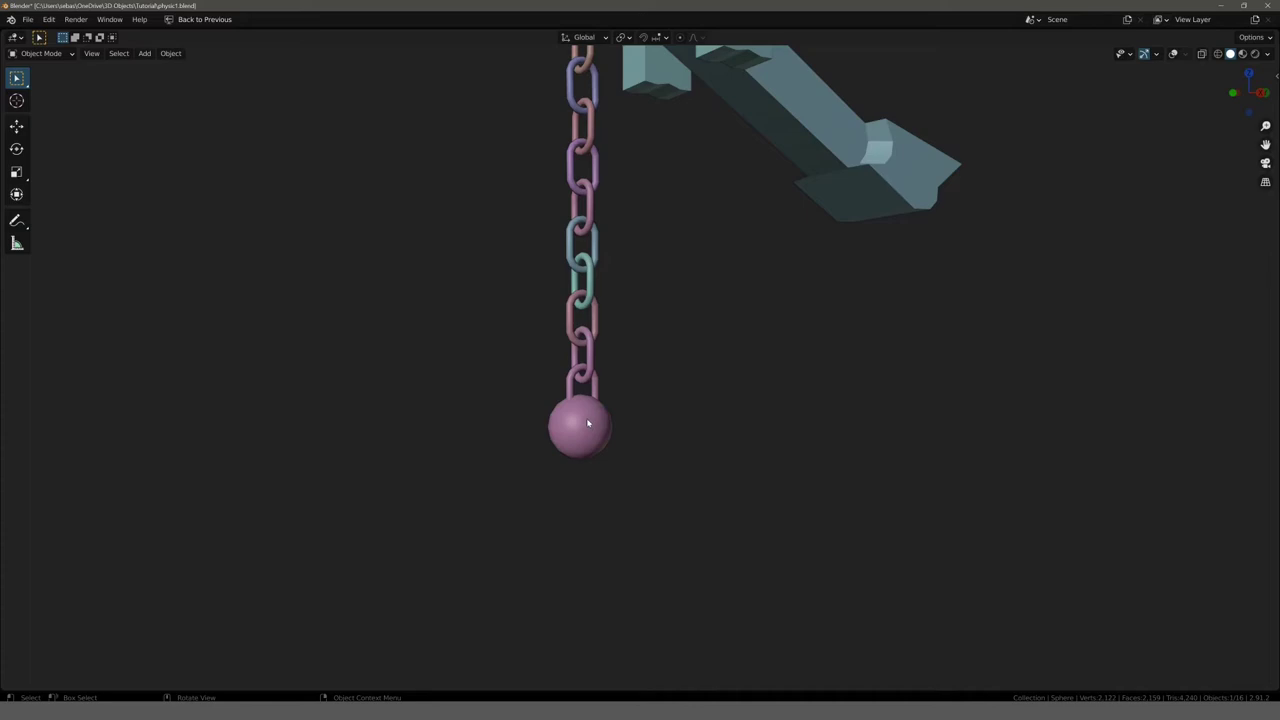
mouse_move(497, 349)
middle_down()
mouse_move(474, 388)
mouse_move(451, 349)
mouse_move(451, 391)
mouse_move(457, 371)
mouse_move(475, 440)
mouse_move(480, 423)
mouse_move(518, 414)
middle_up()
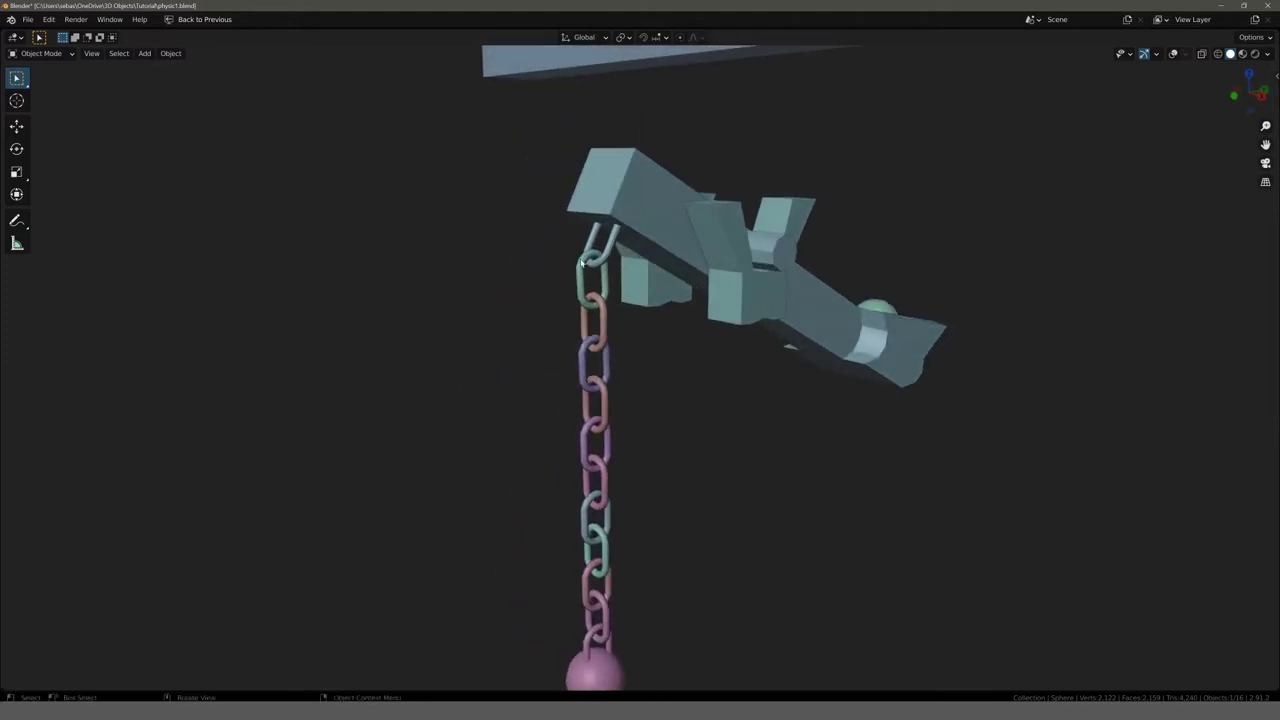
mouse_move(576, 308)
middle_down()
mouse_move(494, 371)
mouse_move(506, 370)
mouse_move(472, 362)
middle_up()
click(605, 320)
mouse_move(605, 320)
middle_down()
mouse_move(571, 349)
mouse_move(542, 302)
mouse_move(560, 290)
mouse_move(521, 271)
middle_up()
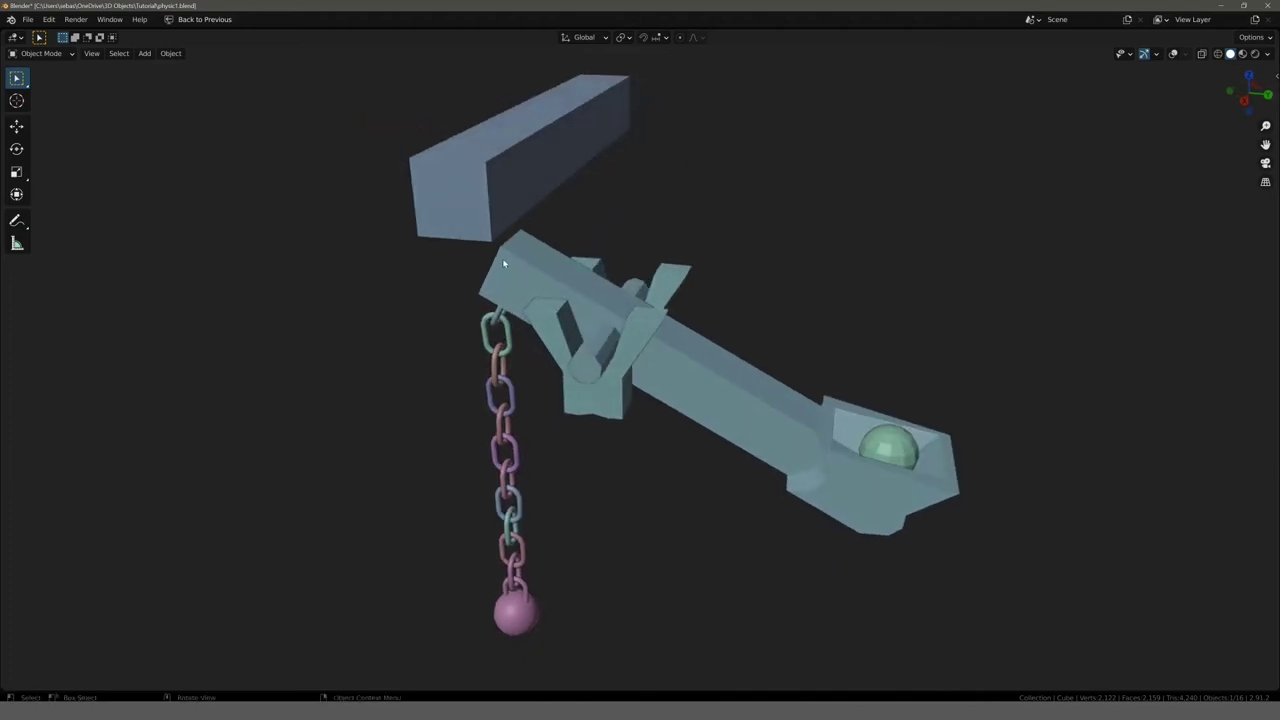
mouse_move(455, 342)
middle_down()
mouse_move(512, 315)
mouse_move(531, 413)
middle_up()
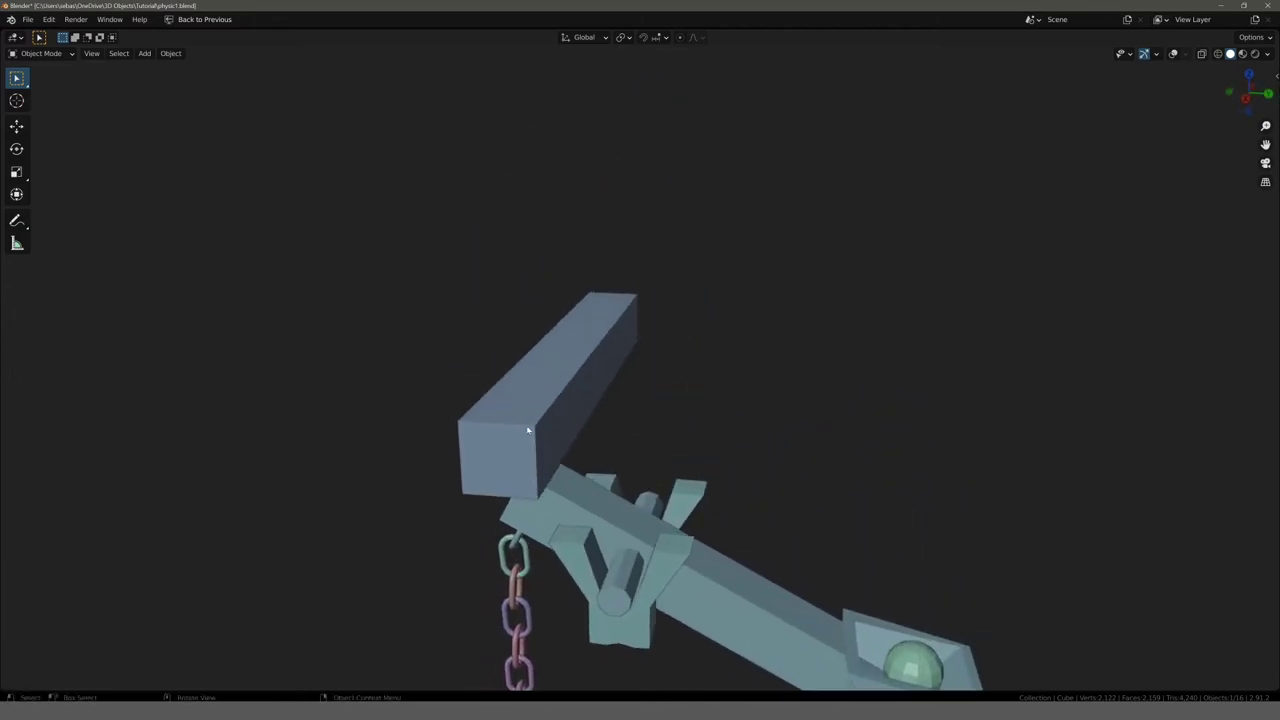
Step: Frame the whole rig, then orbit to inspect the bowl beside it and the lever post
key(Home)
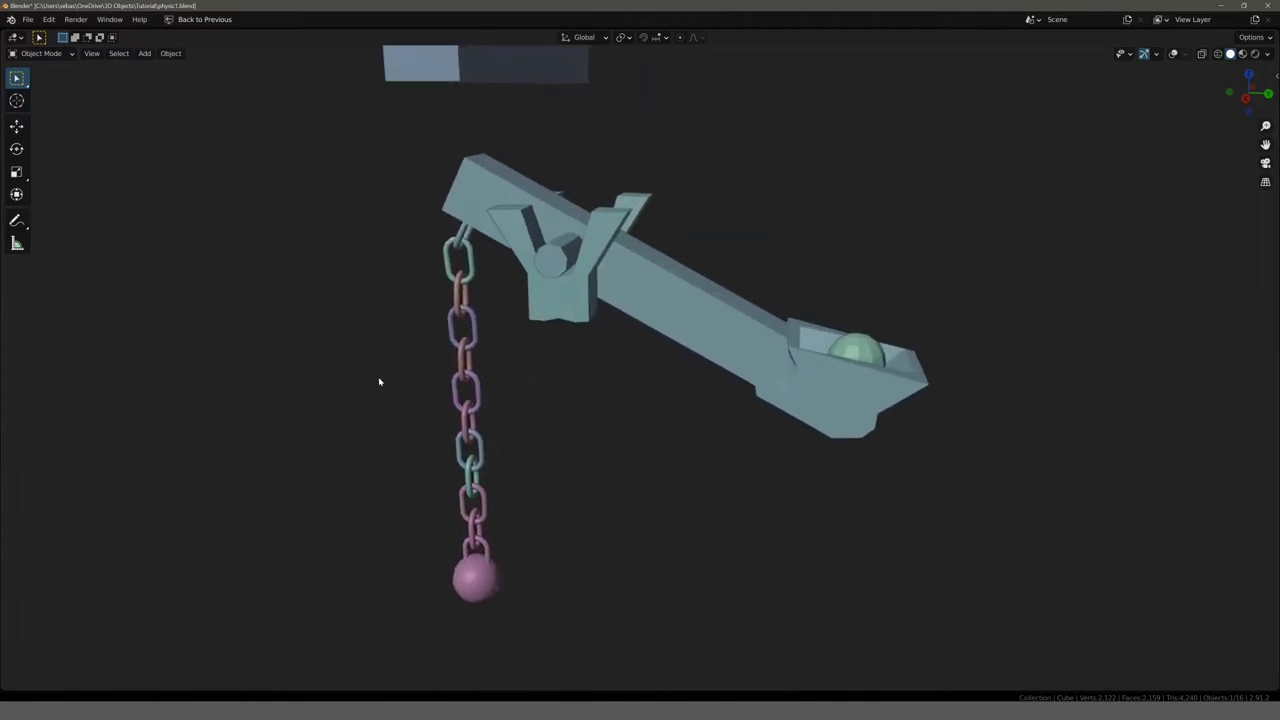
scroll(420, 405, down, 8)
mouse_move(406, 400)
shift+middle_down()
mouse_move(556, 379)
mouse_move(517, 400)
mouse_move(529, 414)
mouse_move(469, 400)
mouse_move(469, 457)
mouse_move(463, 408)
mouse_move(482, 409)
mouse_move(413, 416)
shift+middle_up()
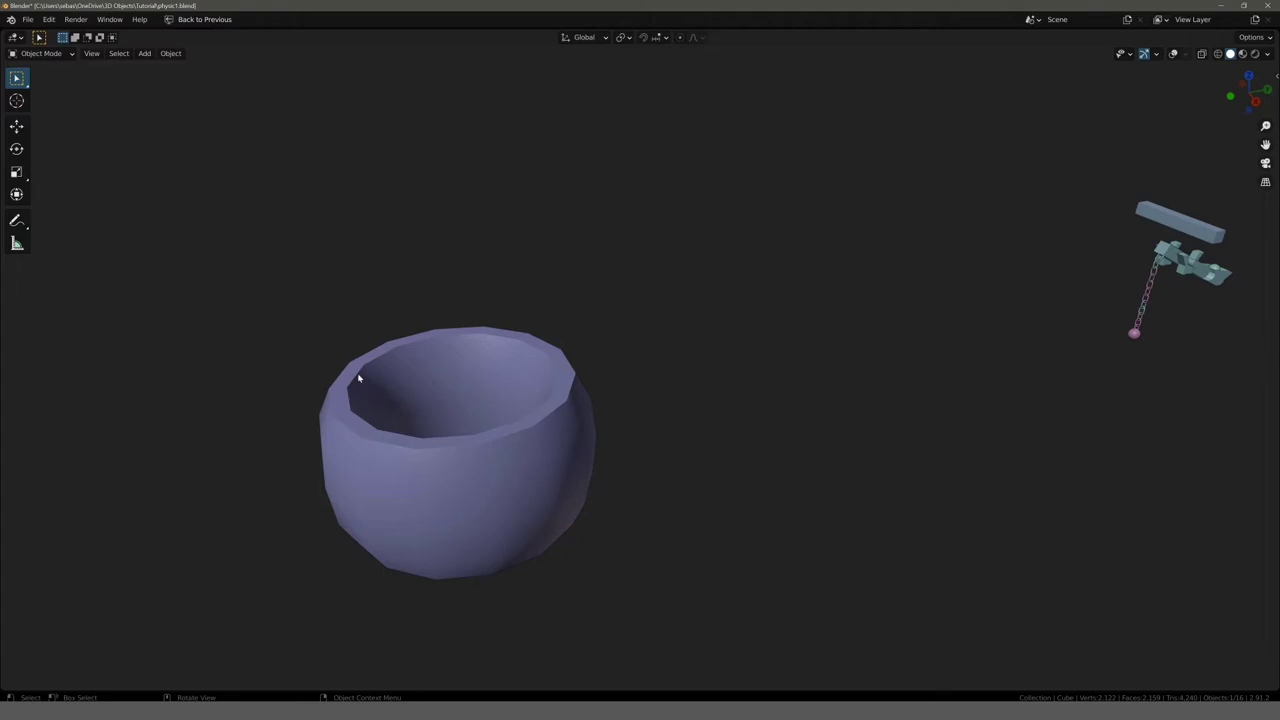
mouse_move(518, 370)
middle_down()
mouse_move(634, 371)
mouse_move(537, 366)
mouse_move(534, 391)
mouse_move(687, 337)
mouse_move(586, 406)
mouse_move(557, 400)
mouse_move(581, 398)
middle_up()
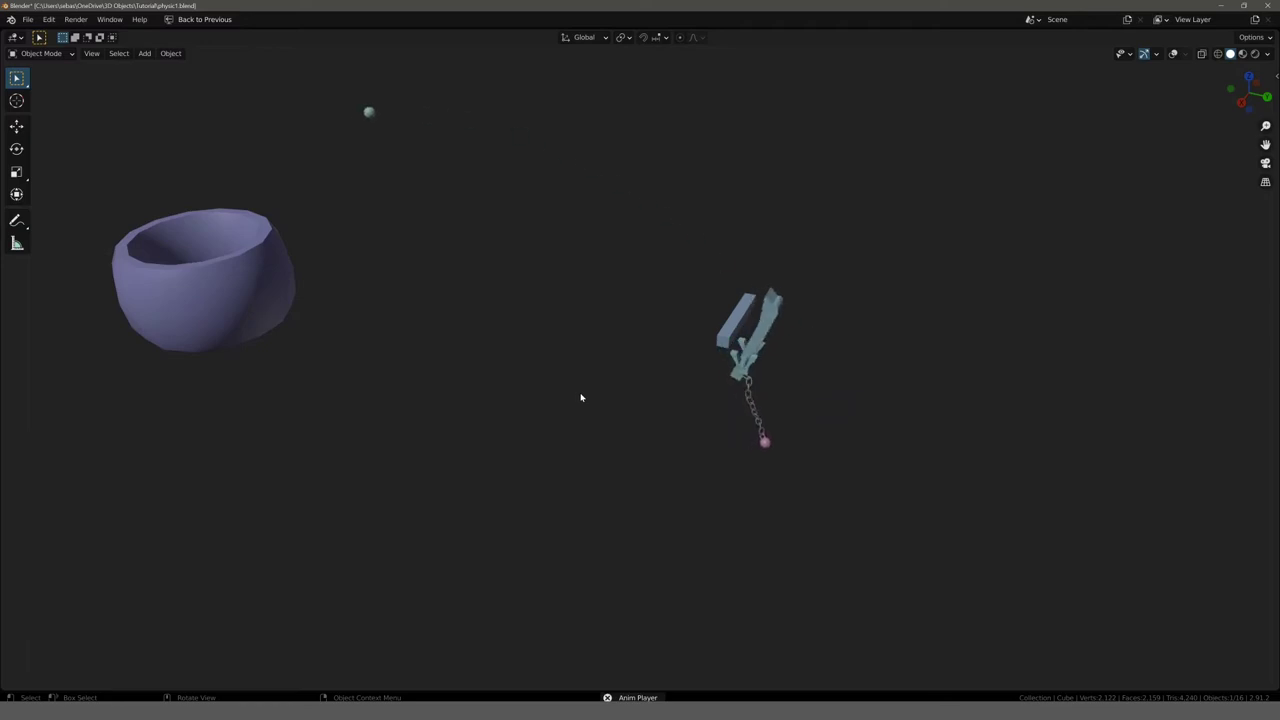
mouse_move(426, 369)
middle_down()
mouse_move(447, 444)
mouse_move(383, 420)
mouse_move(546, 429)
mouse_move(594, 346)
mouse_move(639, 353)
mouse_move(551, 351)
middle_up()
scroll(551, 360, up, 5)
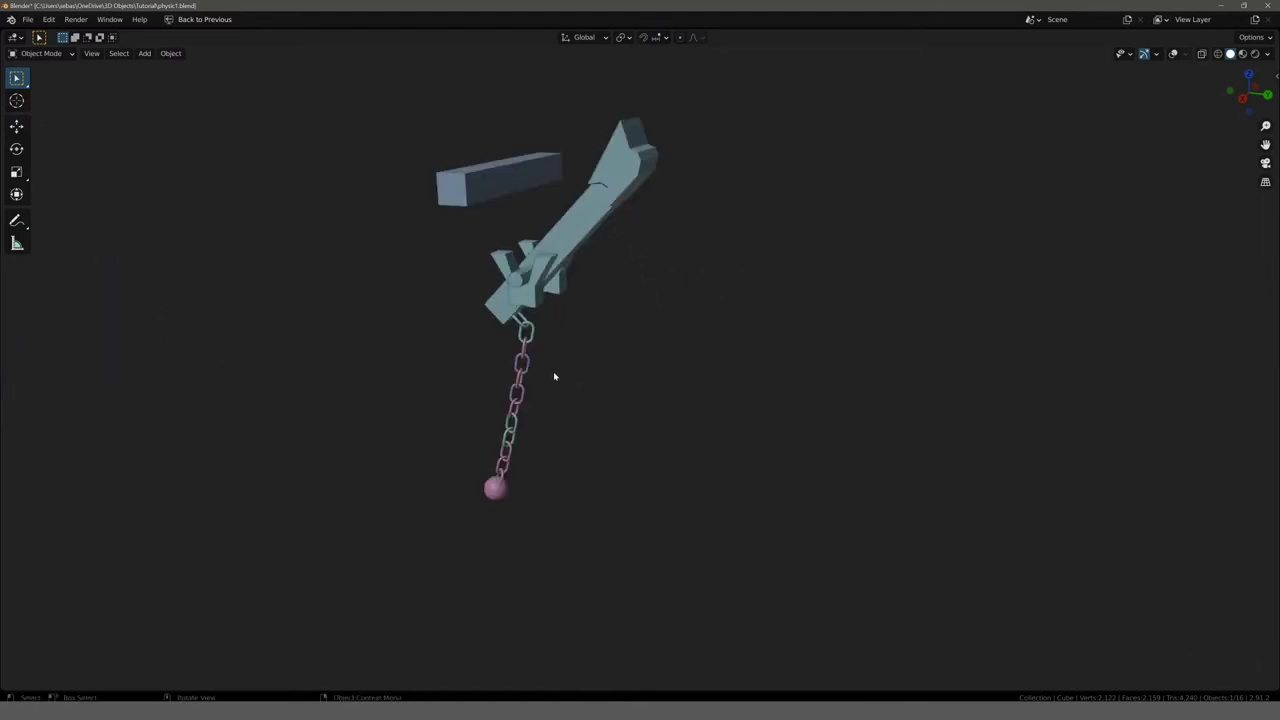
shift+middle_drag(460, 360, 599, 388)
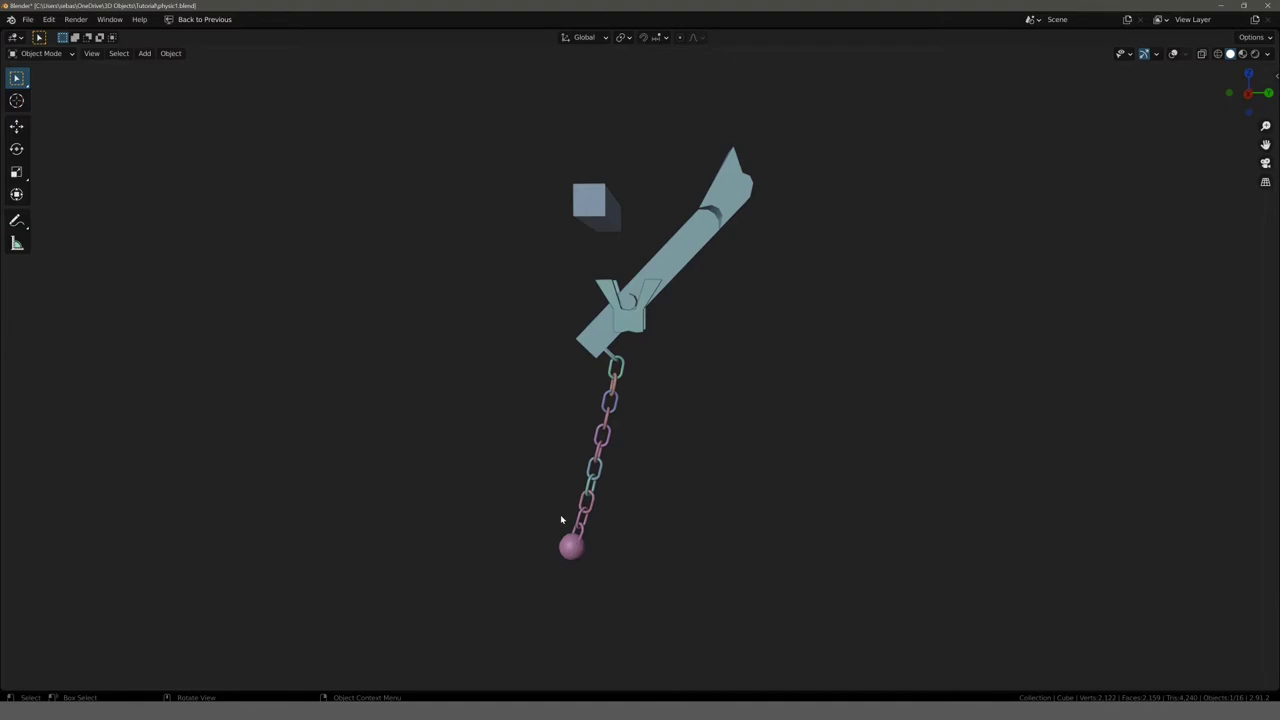
mouse_move(507, 417)
middle_down()
mouse_move(496, 416)
mouse_move(589, 327)
middle_up()
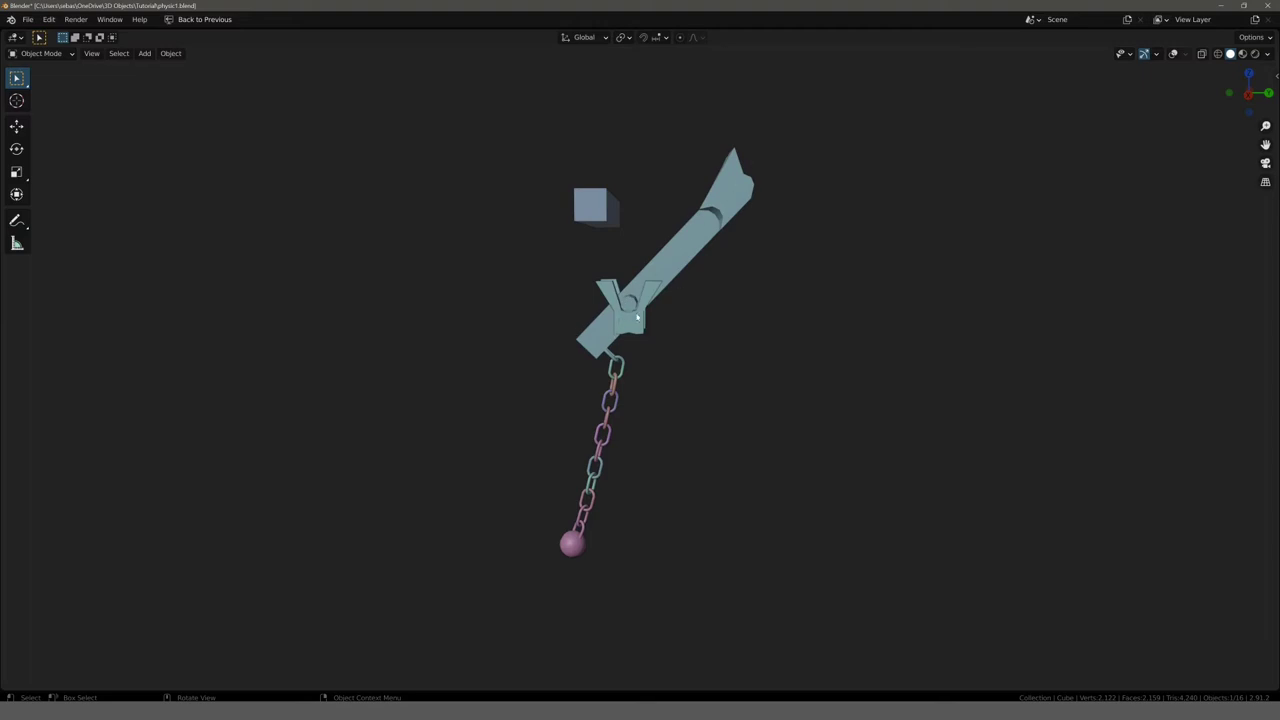
mouse_move(500, 343)
middle_down()
mouse_move(781, 366)
mouse_move(438, 370)
mouse_move(497, 386)
mouse_move(503, 414)
mouse_move(534, 391)
mouse_move(519, 397)
middle_up()
scroll(503, 406, up, 3)
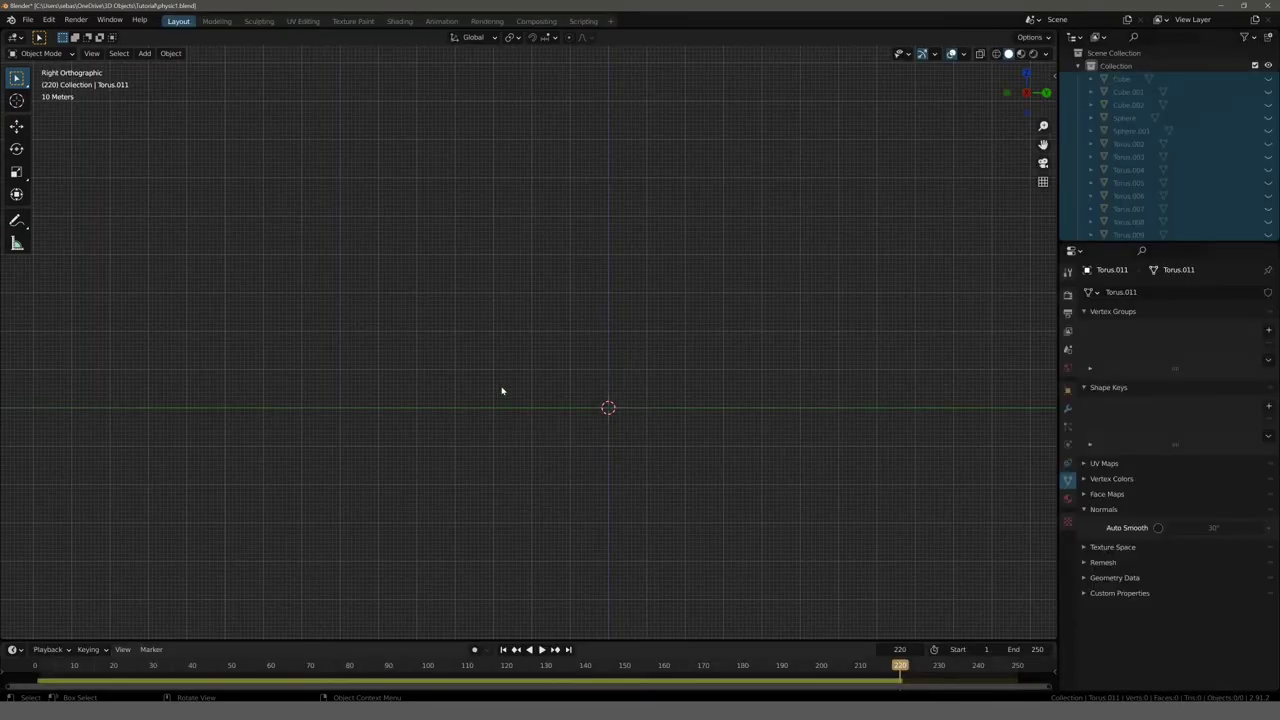
Step: Add a torus at the origin and view it from above, centred and selected
key(shift+a)
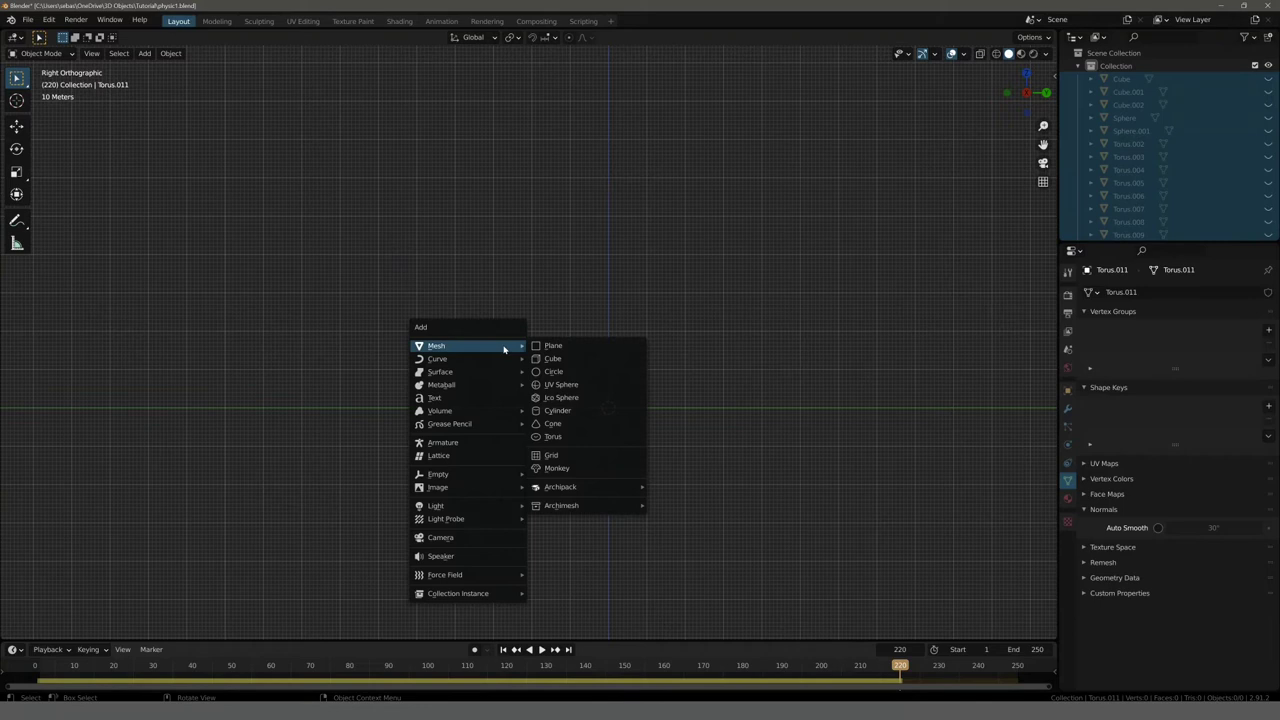
click(554, 437)
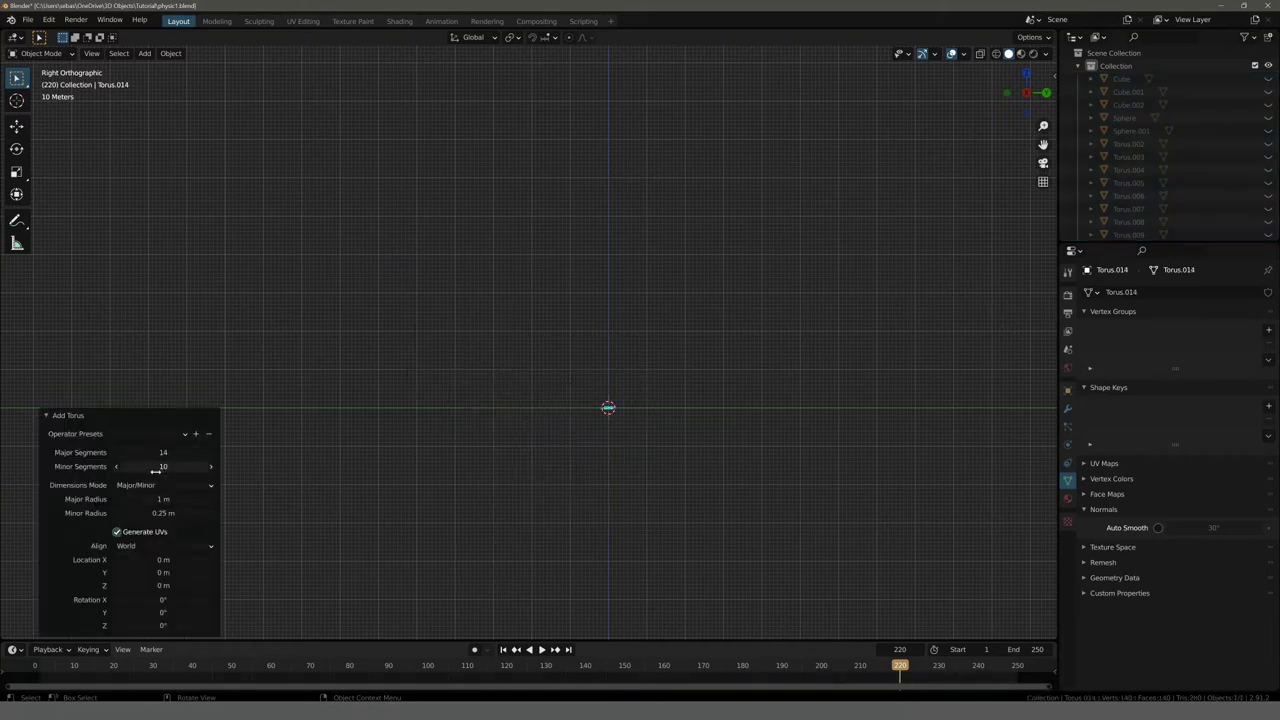
mouse_move(522, 357)
middle_down()
mouse_move(528, 386)
mouse_move(617, 437)
middle_up()
shift+middle_drag(706, 377, 461, 451)
scroll(461, 446, up, 3)
scroll(531, 397, up, 3)
scroll(554, 369, up, 2)
scroll(560, 391, up, 2)
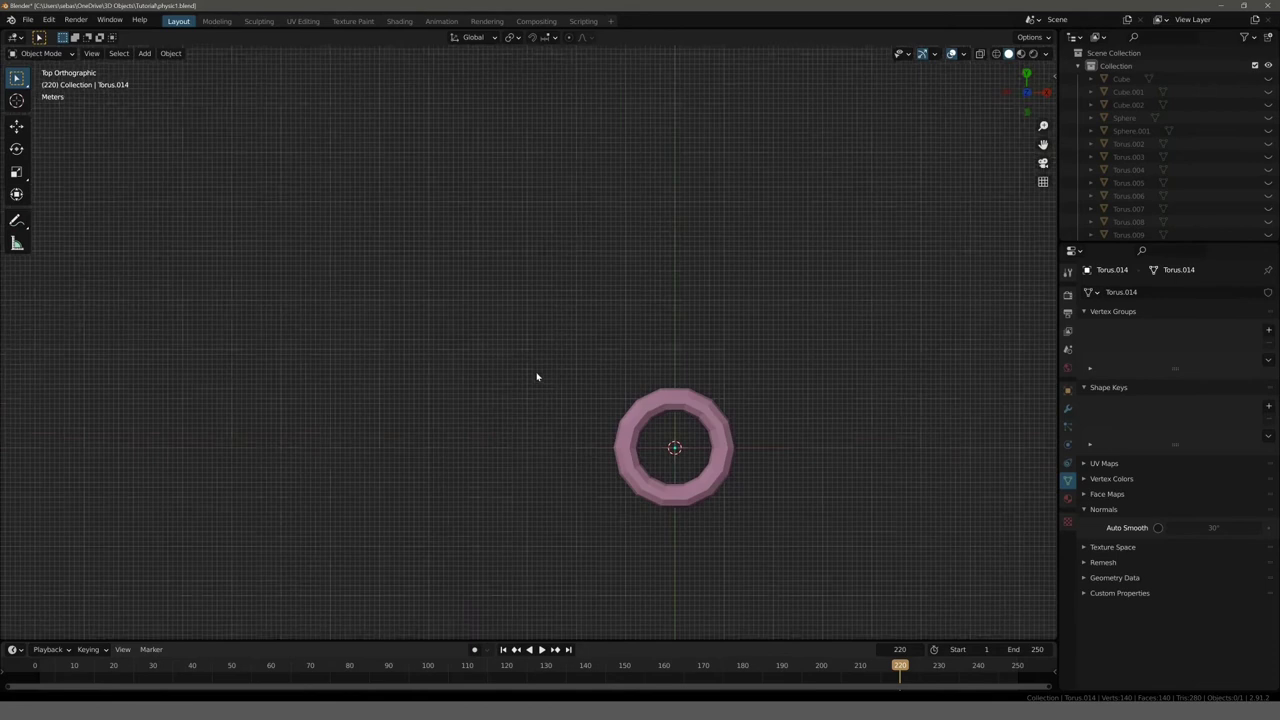
shift+middle_drag(537, 377, 480, 355)
click(615, 395)
Step: In Edit Mode, extrude the torus's left-half vertices about 1.86 m along X into an oval link
key(Tab)
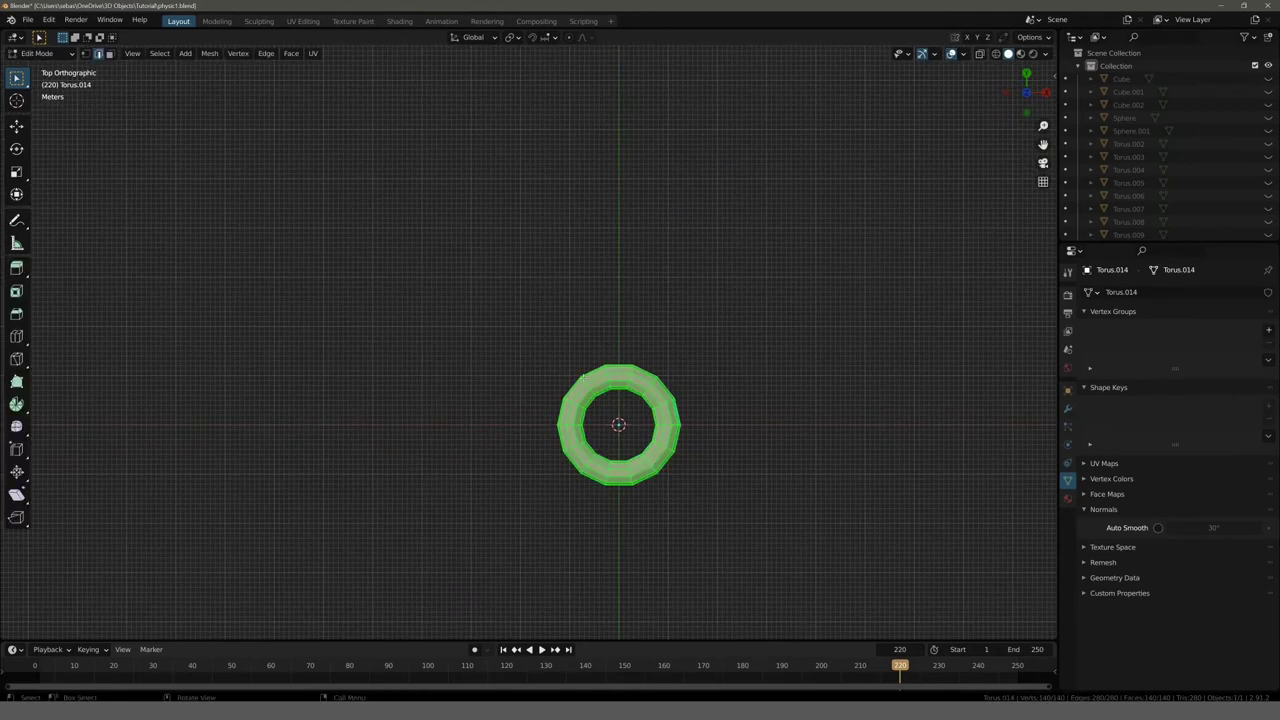
key(alt+a)
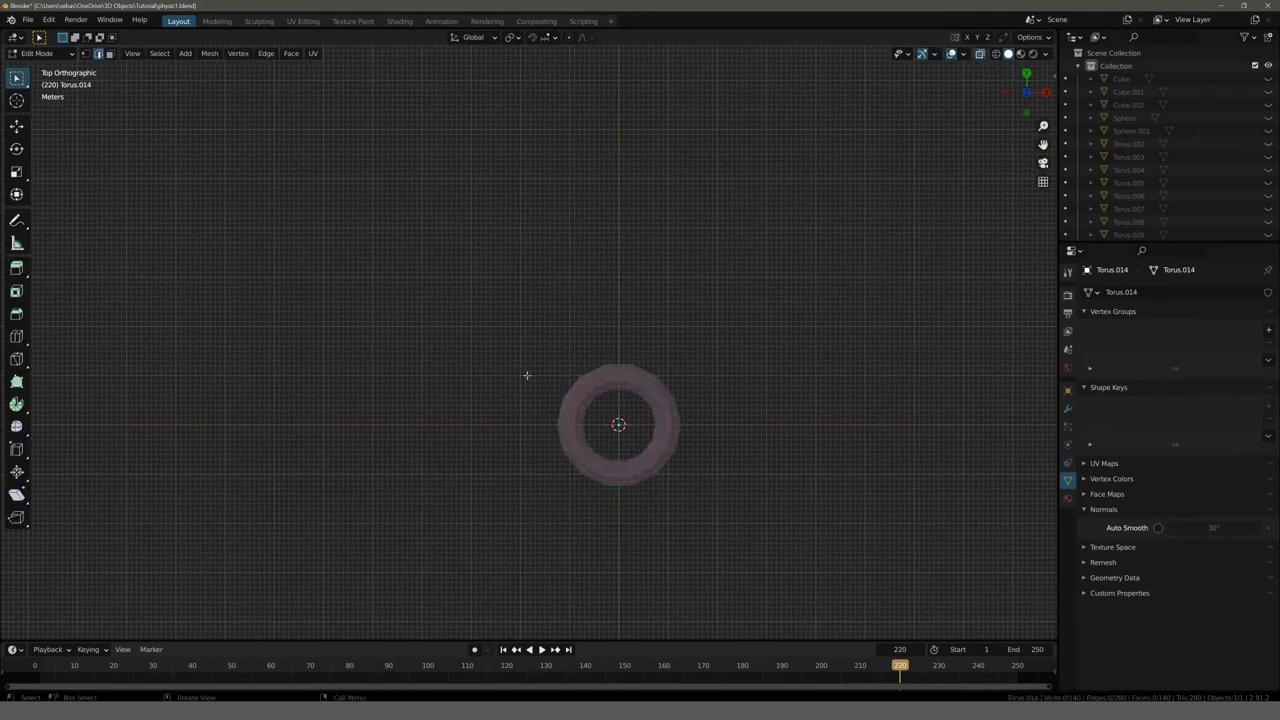
key(1)
drag(505, 330, 616, 557)
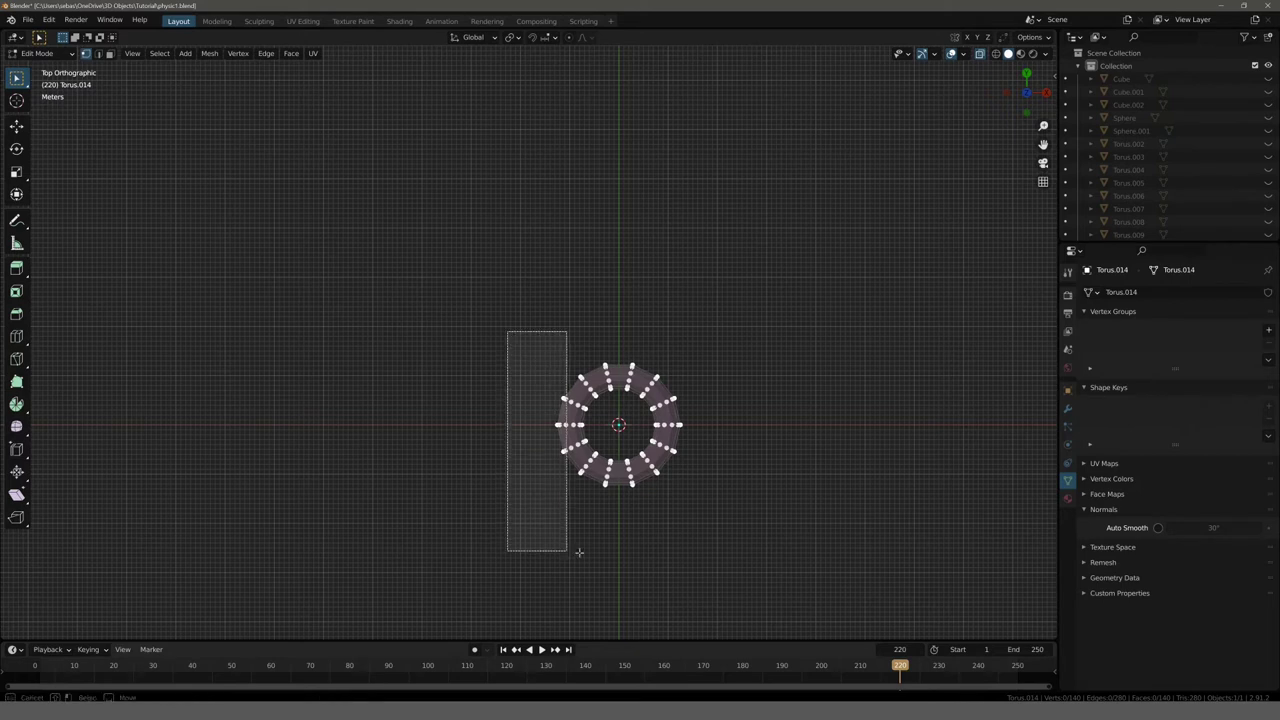
key(e)
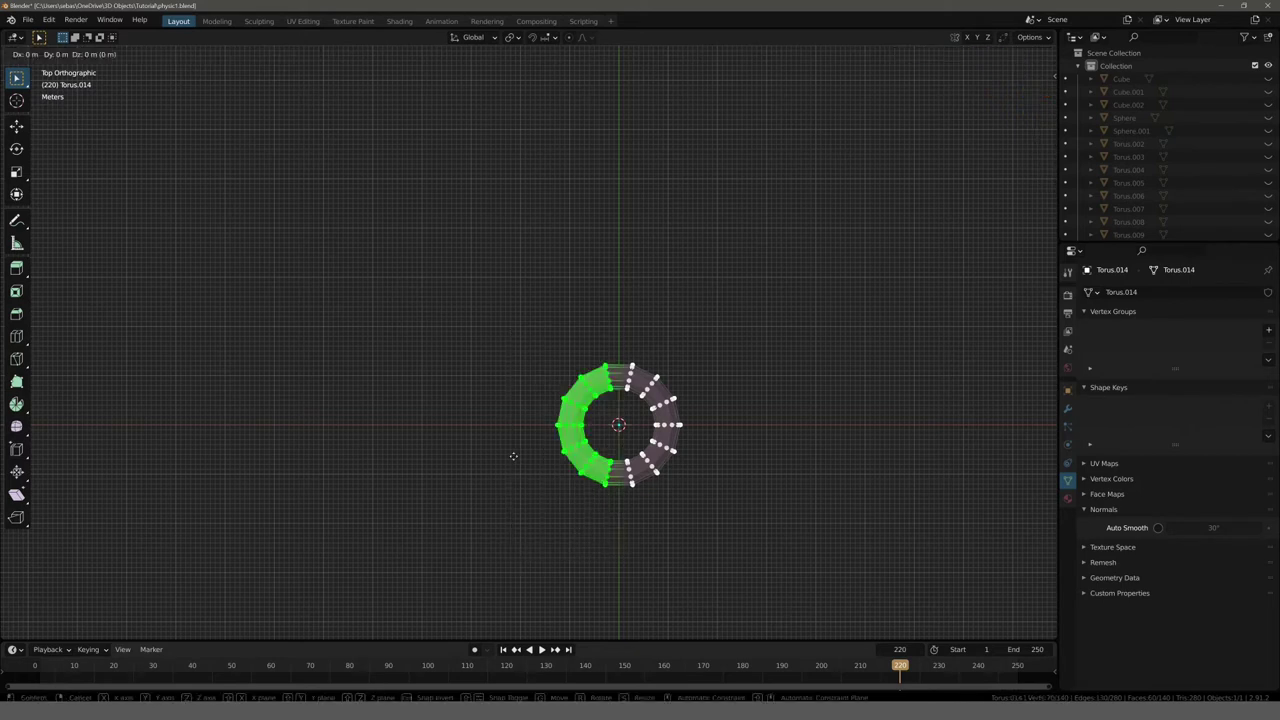
key(x)
click(432, 462)
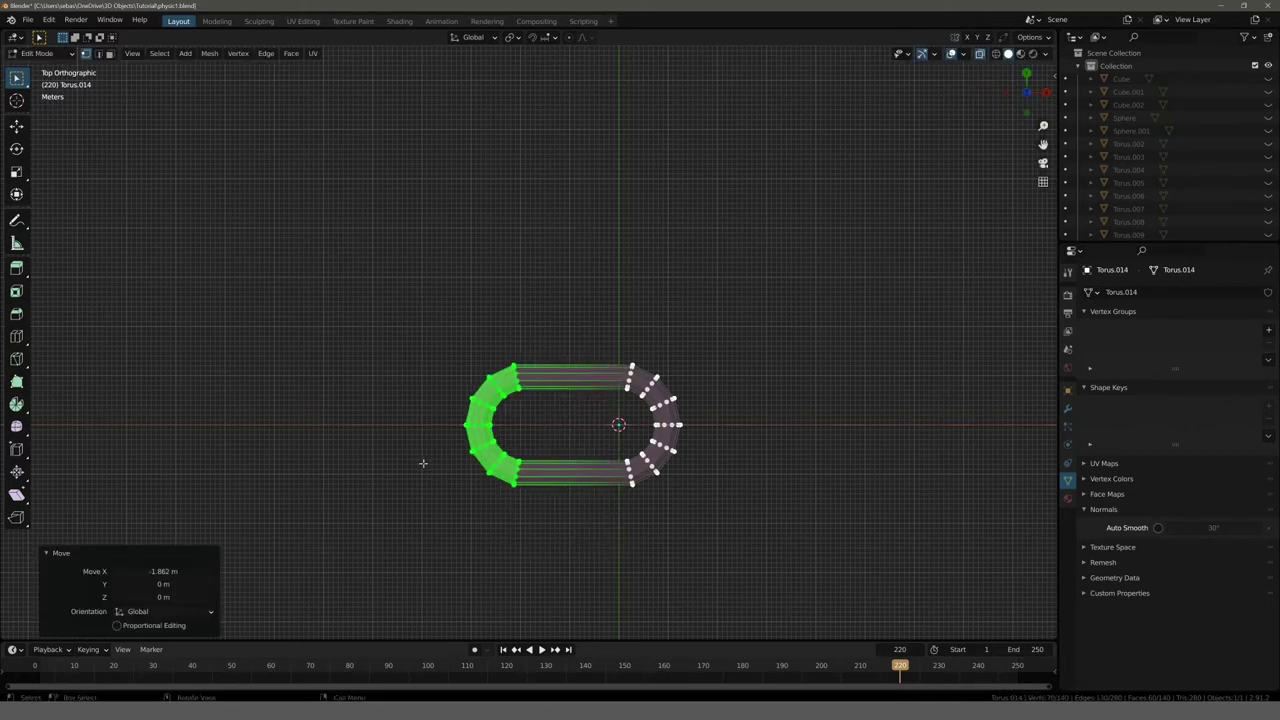
key(alt+a)
key(Tab)
Step: Tilt the view around the stretched link and change its viewport shading
middle_drag(417, 457, 417, 412)
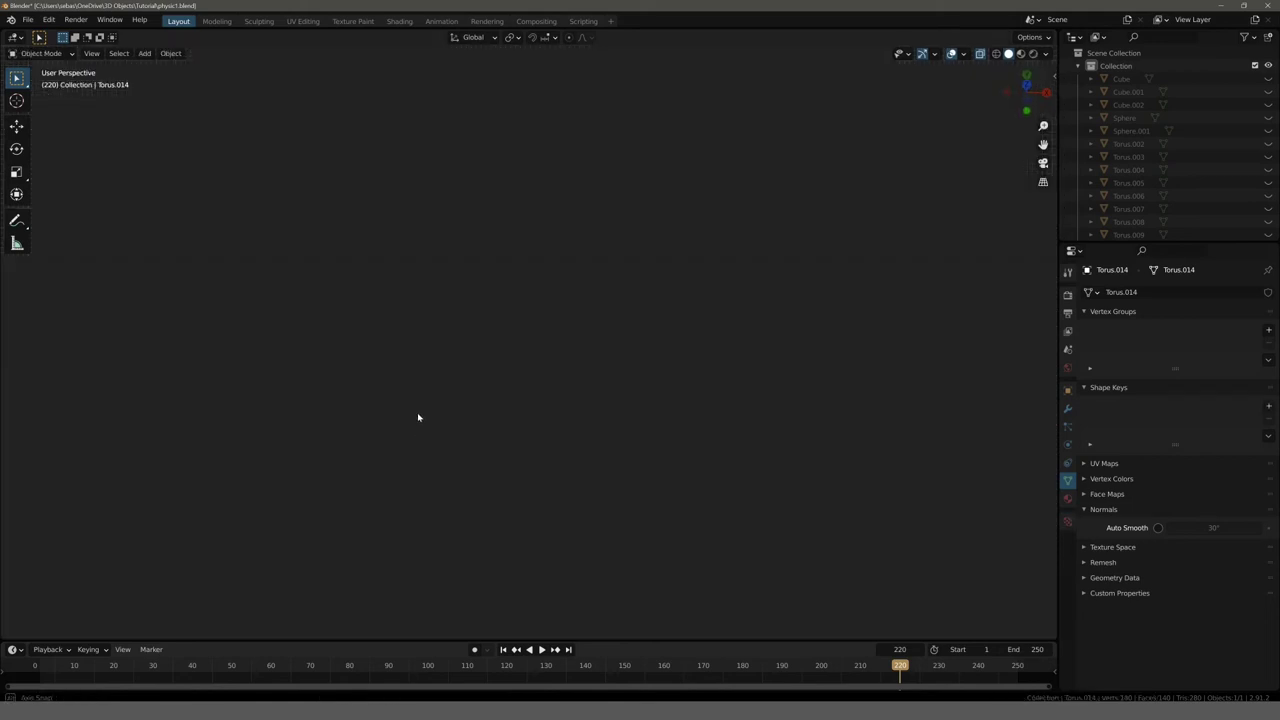
scroll(443, 435, up, 3)
scroll(447, 440, up, 8)
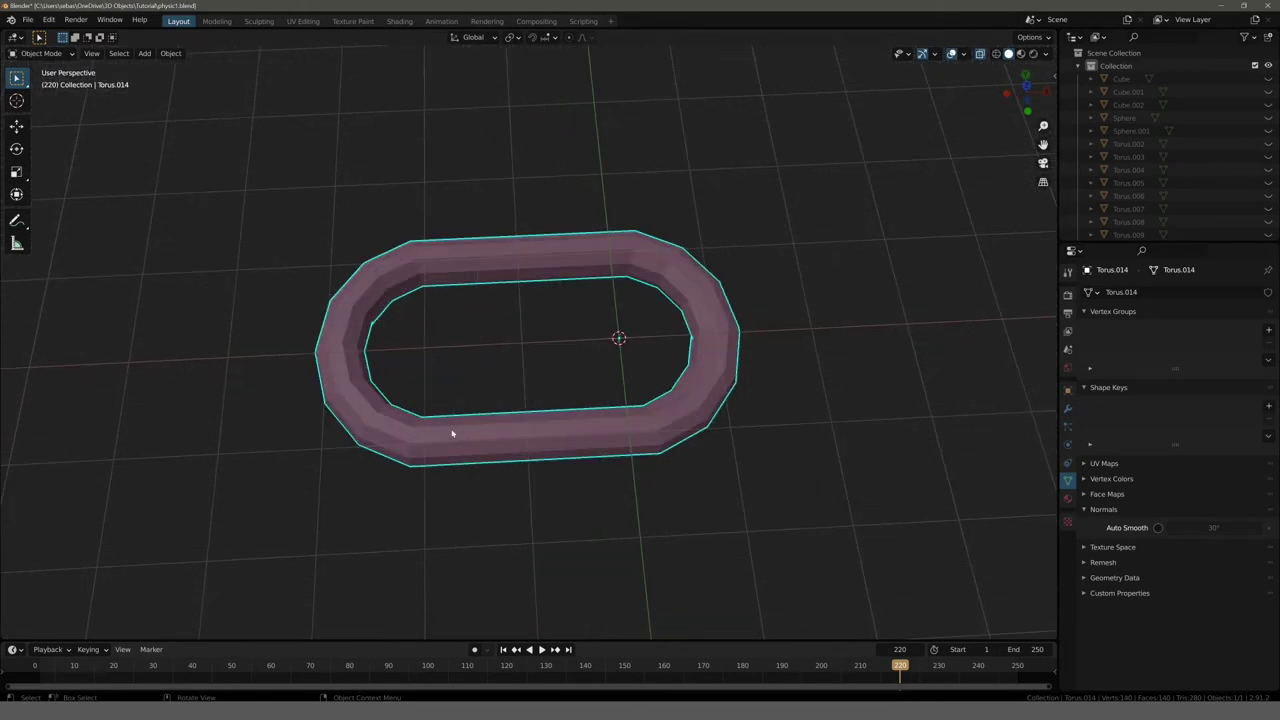
middle_drag(431, 420, 429, 394)
scroll(439, 397, down, 4)
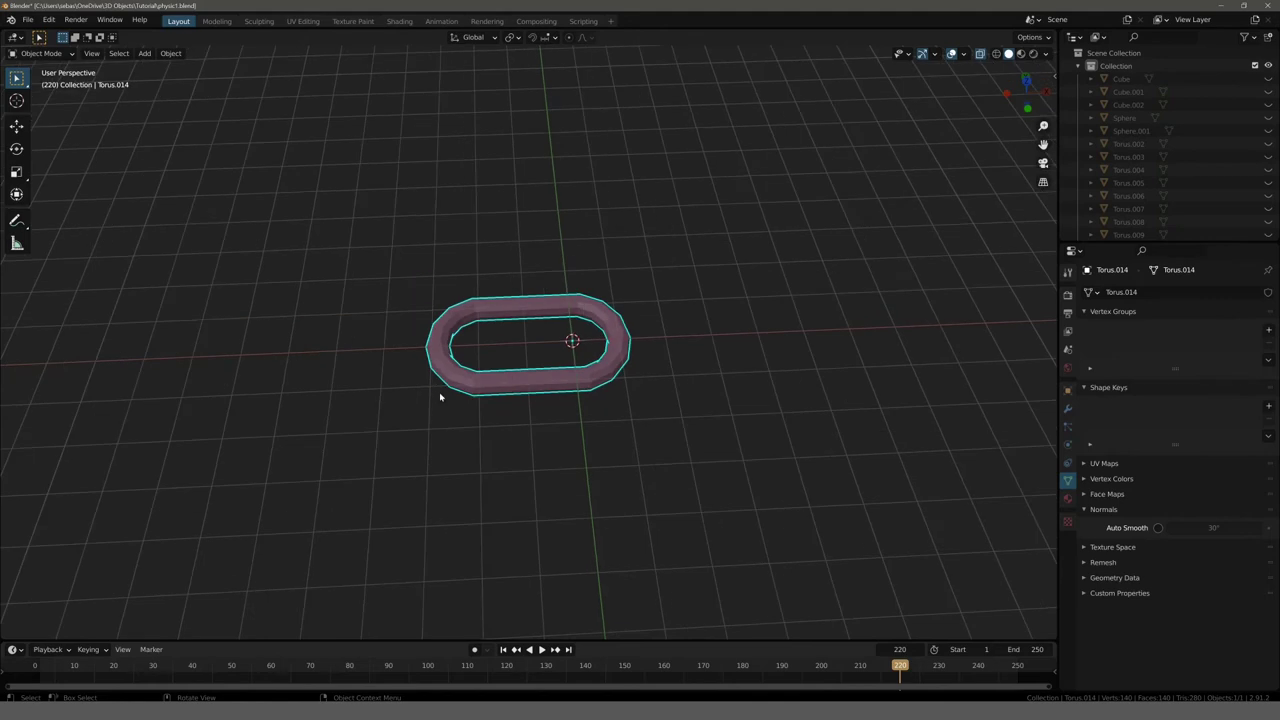
click(980, 53)
scroll(520, 345, down, 4)
scroll(489, 341, up, 3)
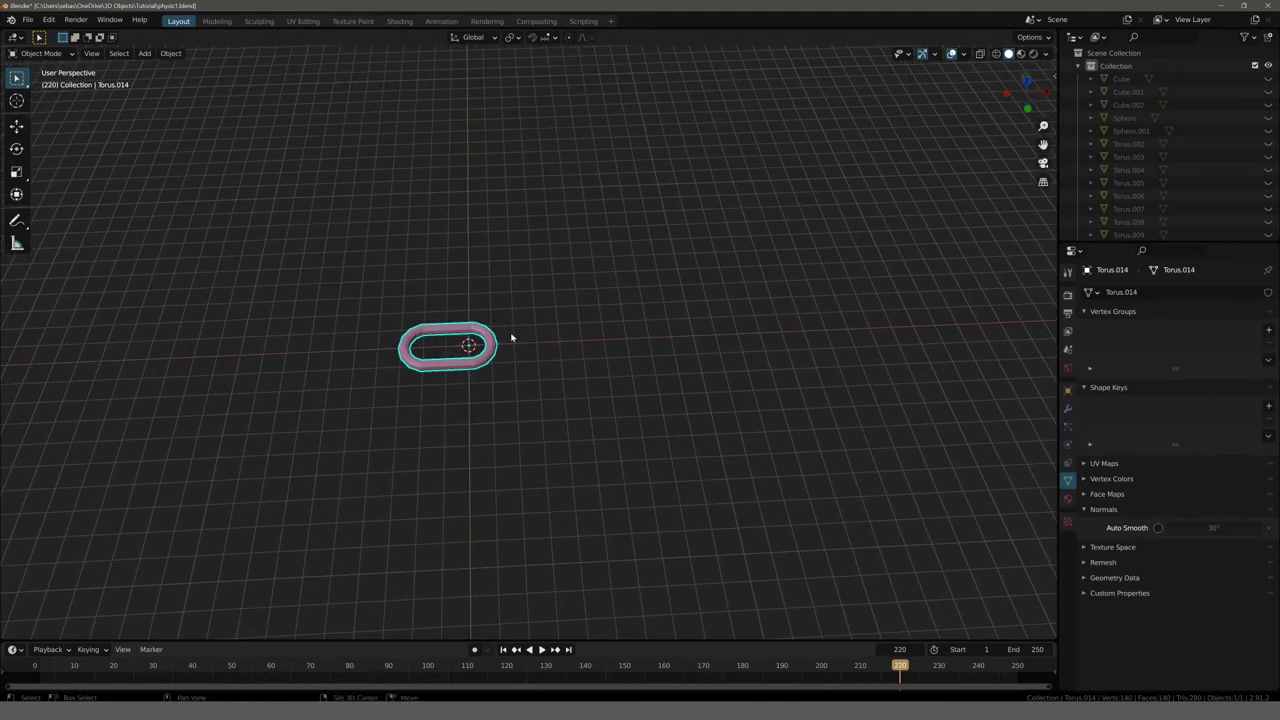
Step: Duplicate the link along X and rotate the copy 90° about X
key(shift+d)
key(x)
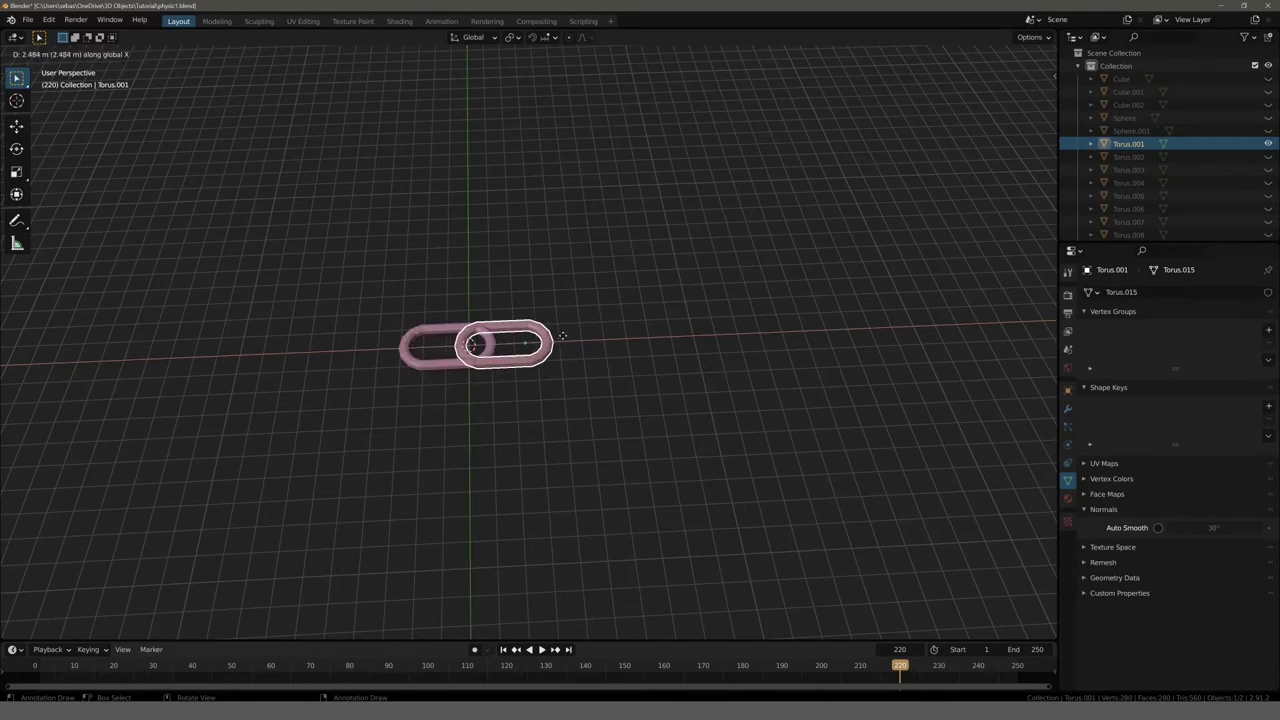
click(563, 335)
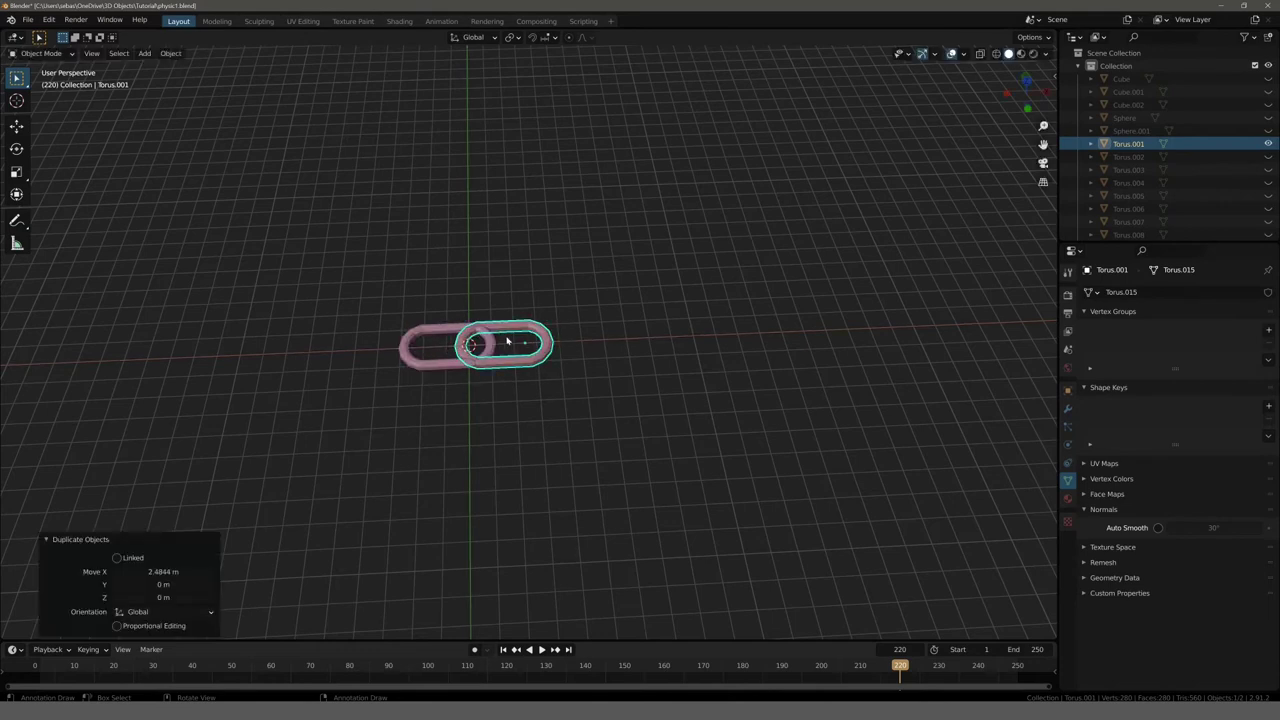
middle_drag(508, 341, 481, 340)
key(r)
key(x)
key(9)
key(0)
key(Return)
mouse_move(380, 349)
middle_down()
mouse_move(446, 303)
mouse_move(397, 366)
mouse_move(432, 342)
mouse_move(357, 357)
mouse_move(365, 350)
middle_up()
Step: Set both links' origins to geometry and apply their scale and rotation
click(432, 342)
right_click(365, 350)
mouse_move(340, 383)
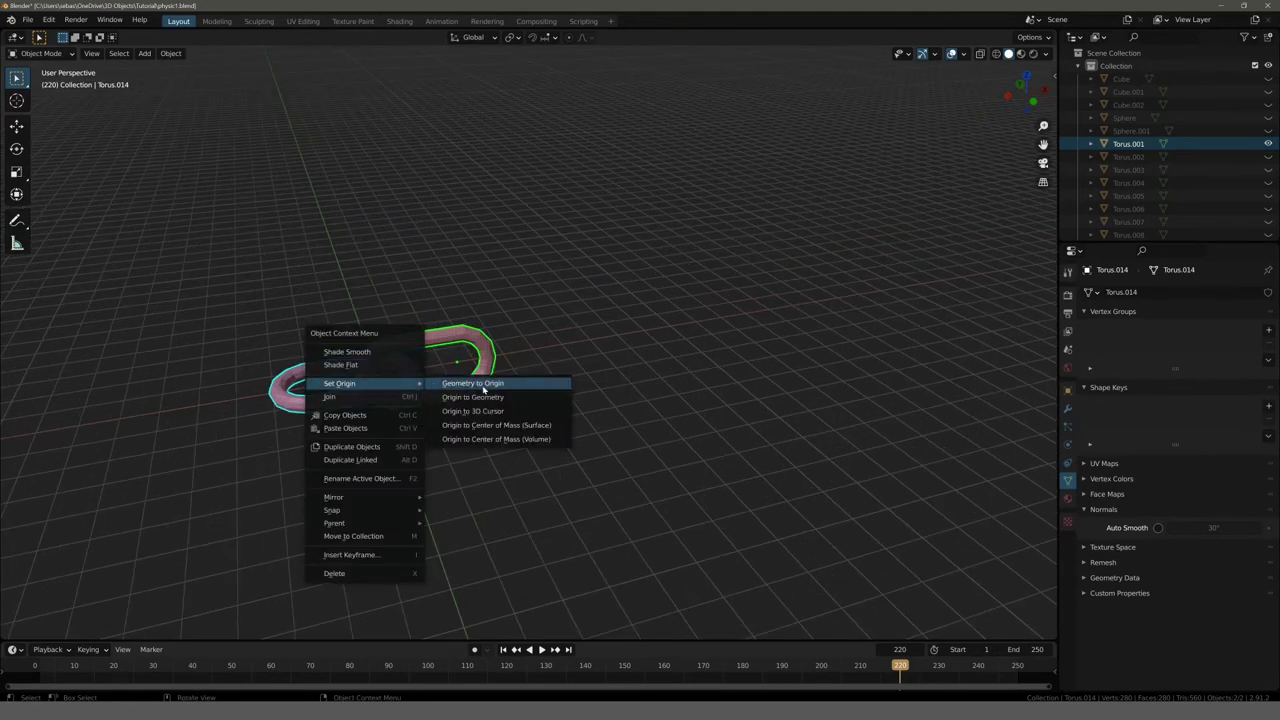
click(484, 398)
mouse_move(514, 358)
middle_down()
mouse_move(486, 366)
mouse_move(417, 329)
mouse_move(457, 334)
middle_up()
key(ctrl+a)
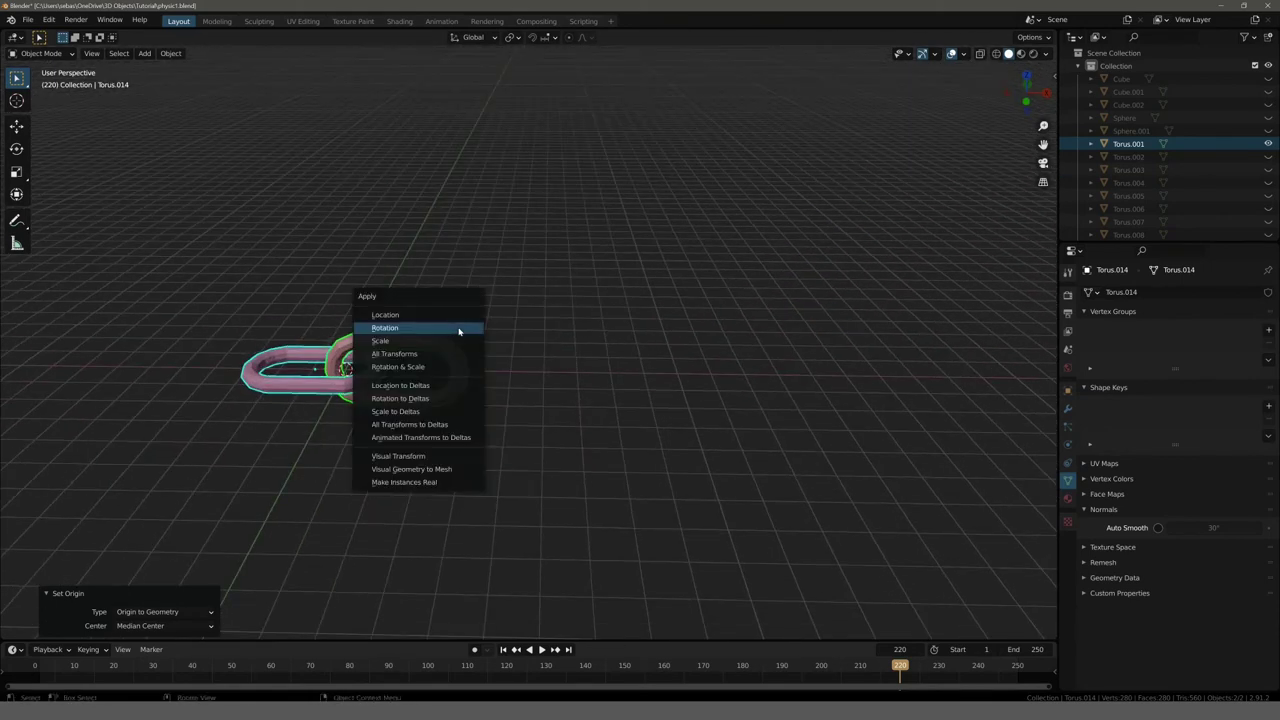
click(454, 341)
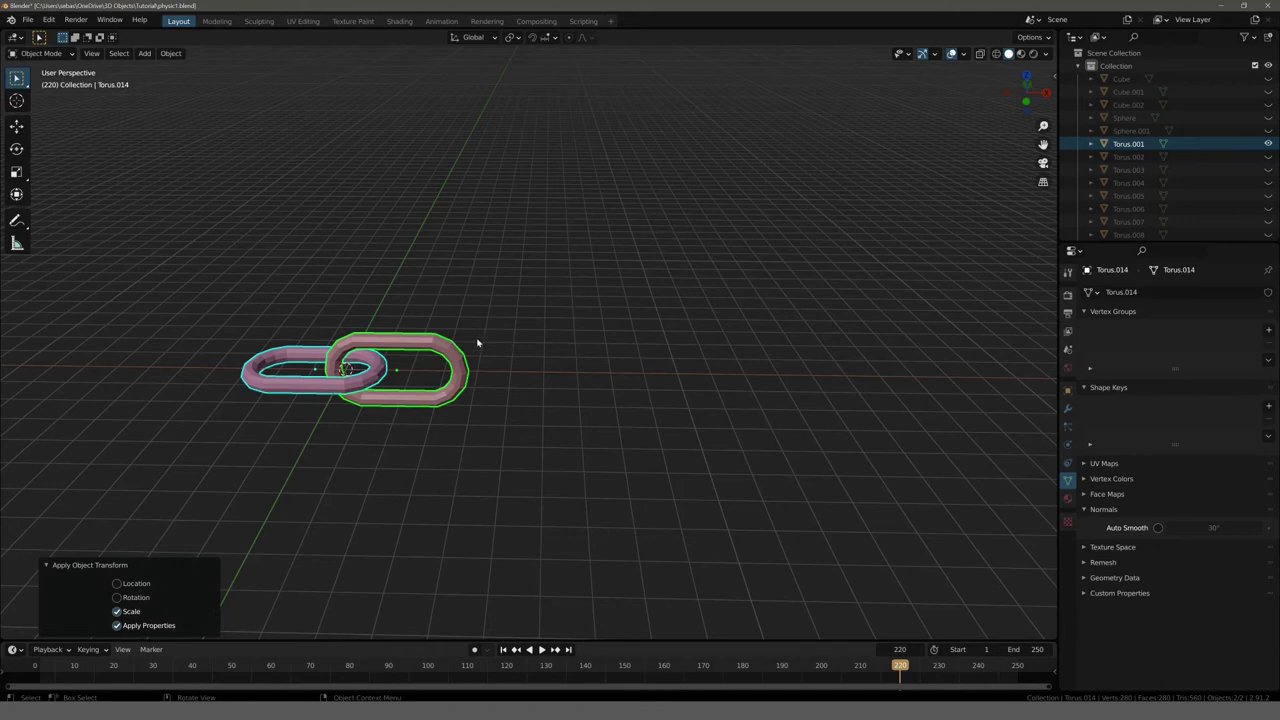
key(ctrl+a)
click(471, 327)
middle_drag(477, 338, 476, 322)
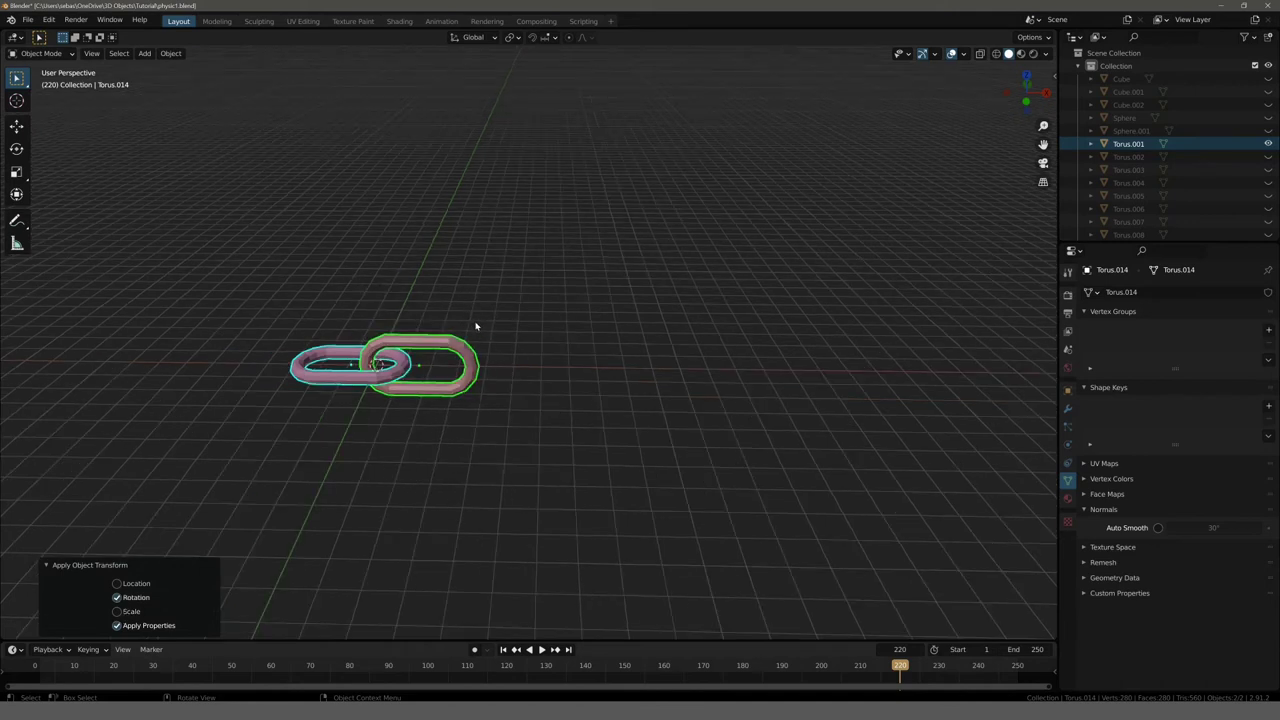
Step: Duplicate the link pair 5.3676 m along X and repeat it until the chain has about ten links
key(shift+d)
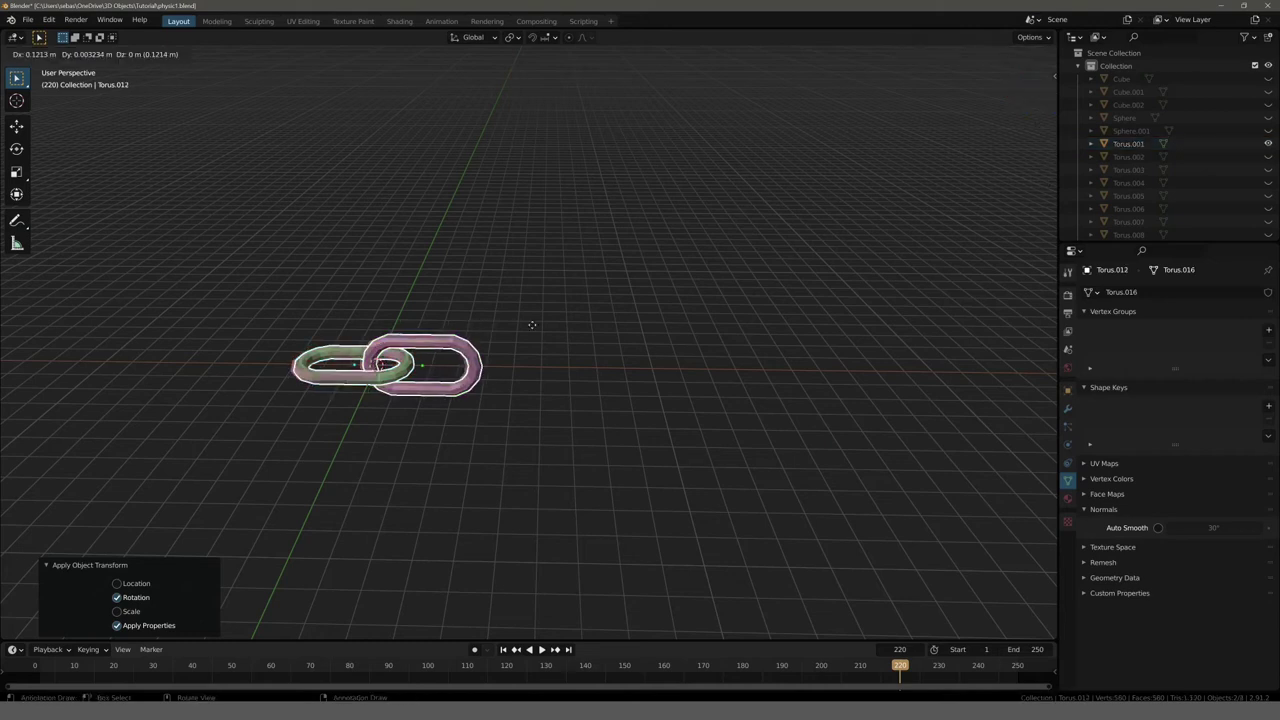
key(x)
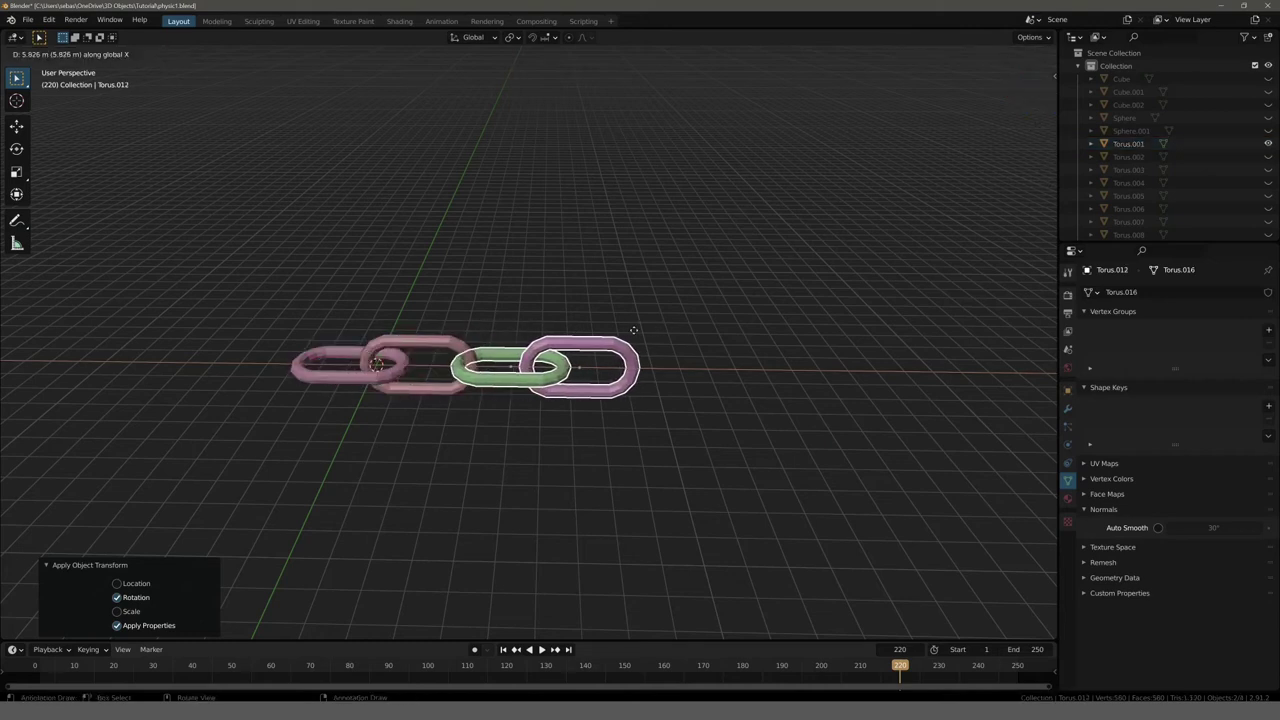
click(625, 335)
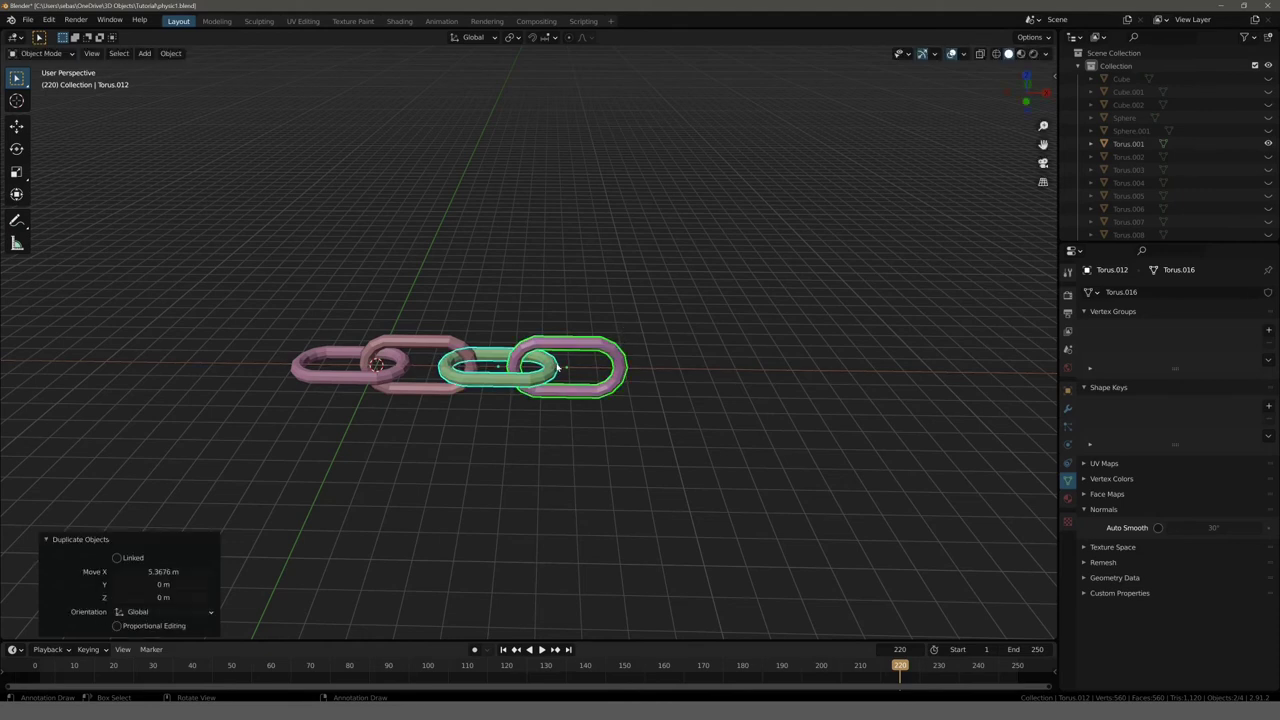
key(shift+r)
key(shift+r)
key(shift+r)
key(shift+r)
key(shift+r)
key(shift+r)
scroll(570, 345, down, 2)
scroll(580, 330, down, 2)
ctrl+scroll(590, 315, down, 2)
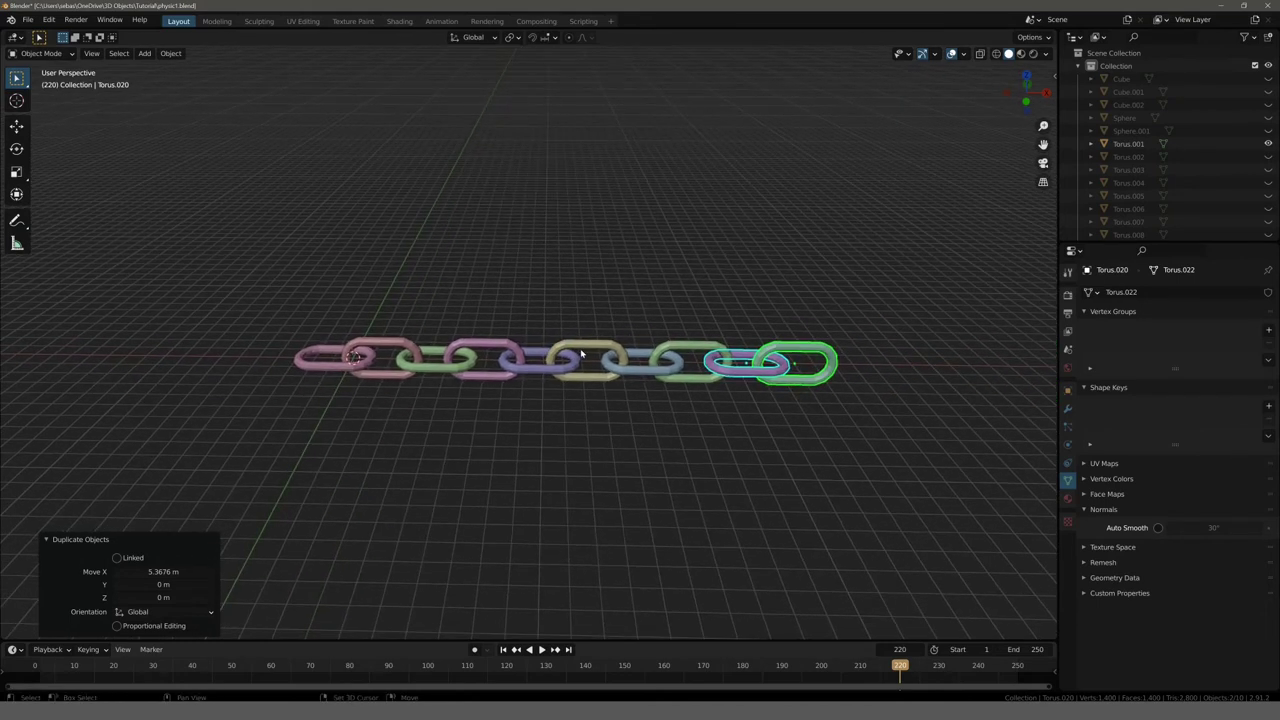
mouse_move(592, 311)
middle_down()
mouse_move(611, 297)
mouse_move(502, 307)
middle_up()
click(560, 320)
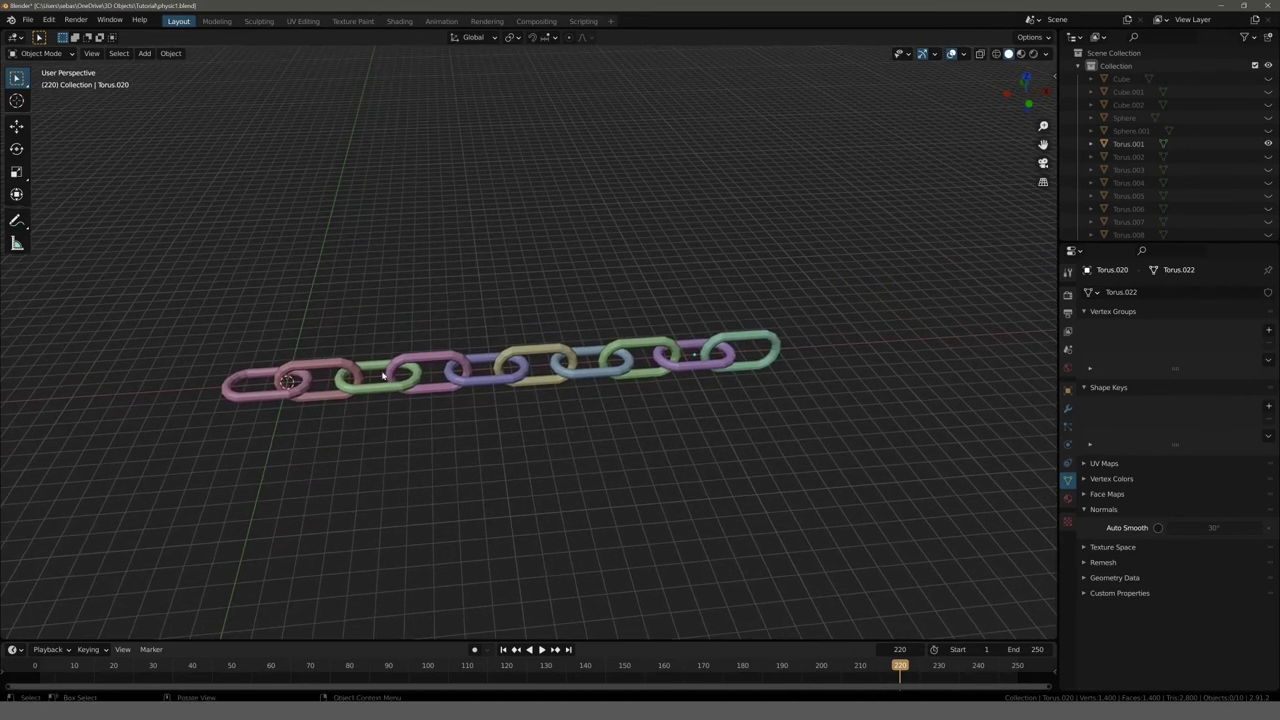
mouse_move(240, 369)
shift+middle_down()
mouse_move(314, 331)
mouse_move(345, 343)
shift+middle_up()
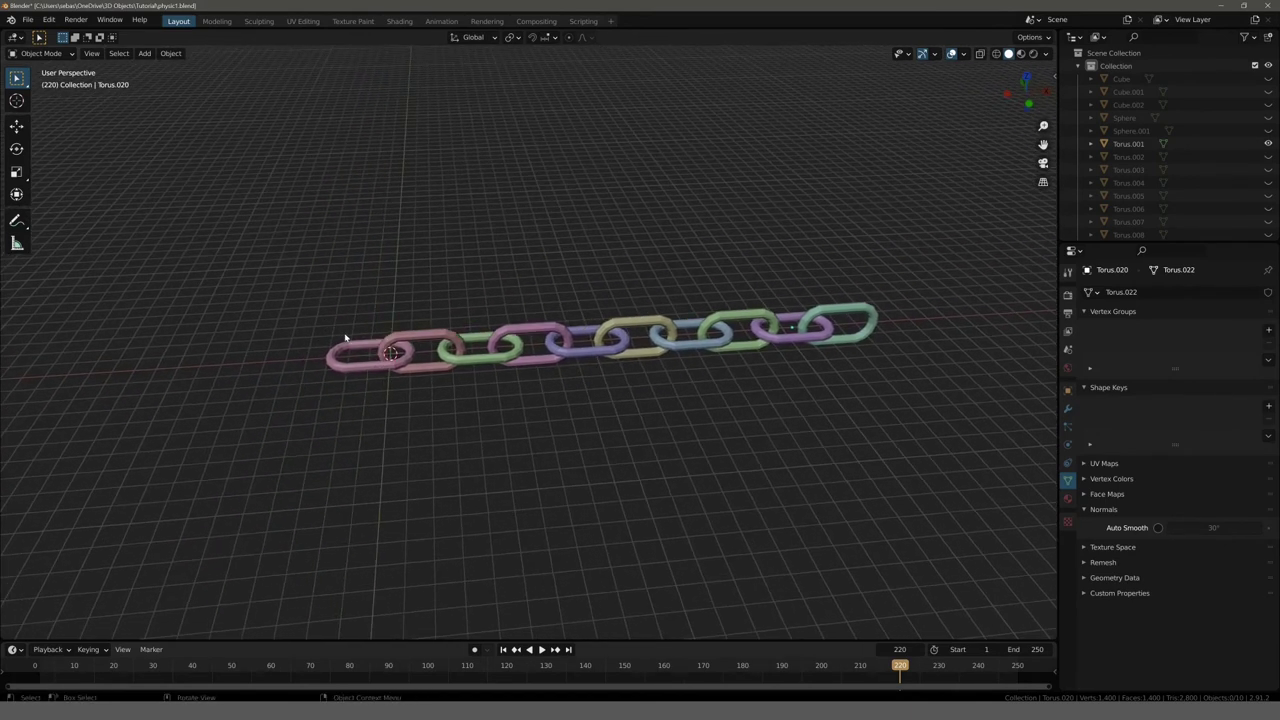
Step: Give Torus.014 an Active 1 kg rigid body with a Mesh collision shape
click(353, 350)
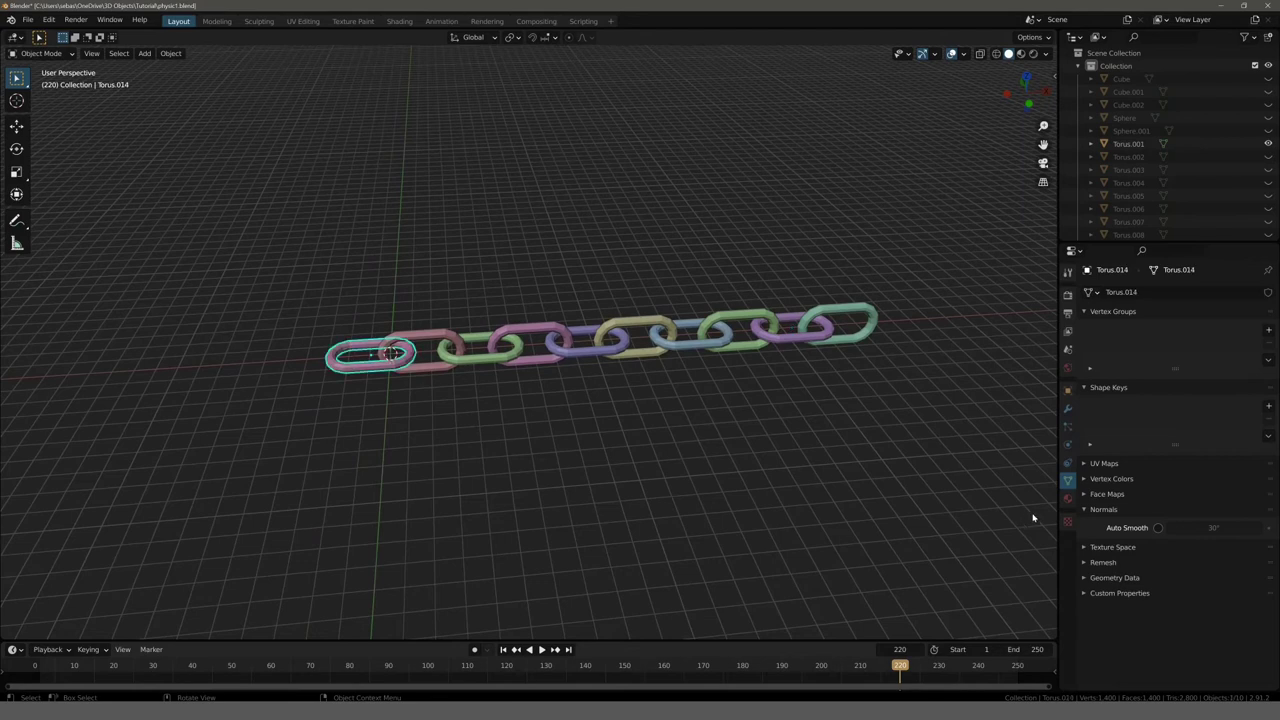
click(1068, 445)
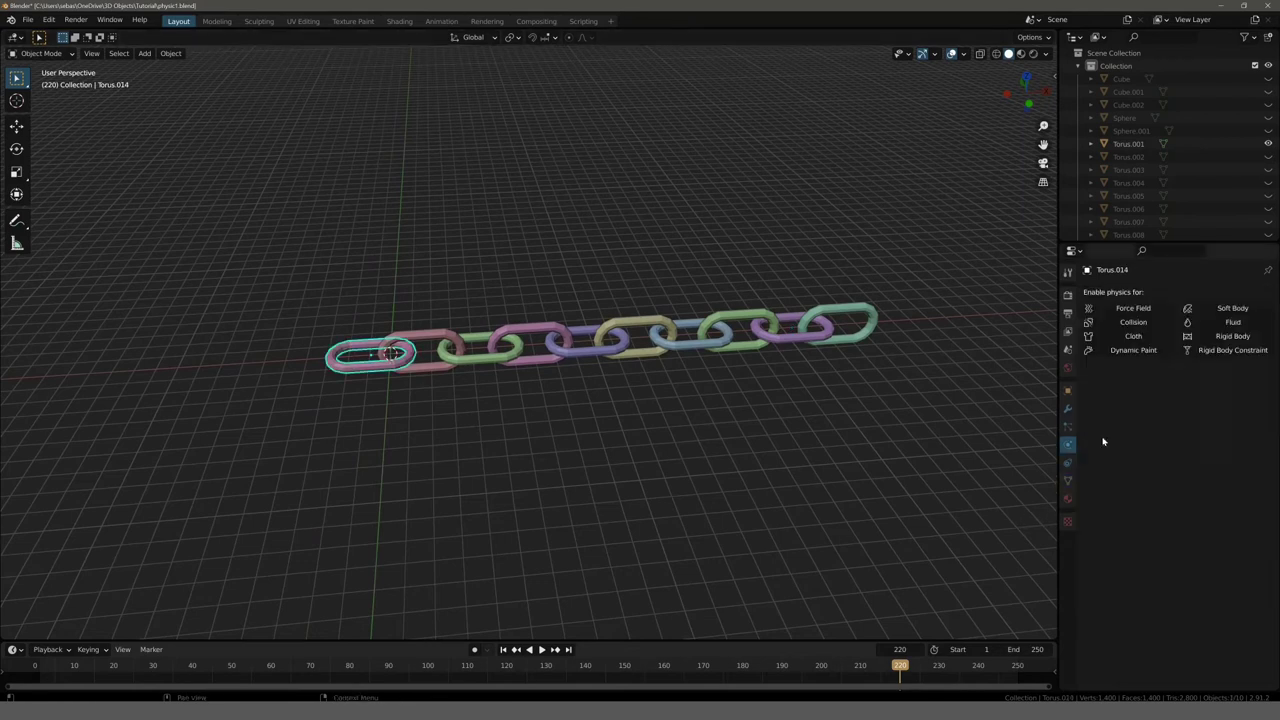
click(1228, 337)
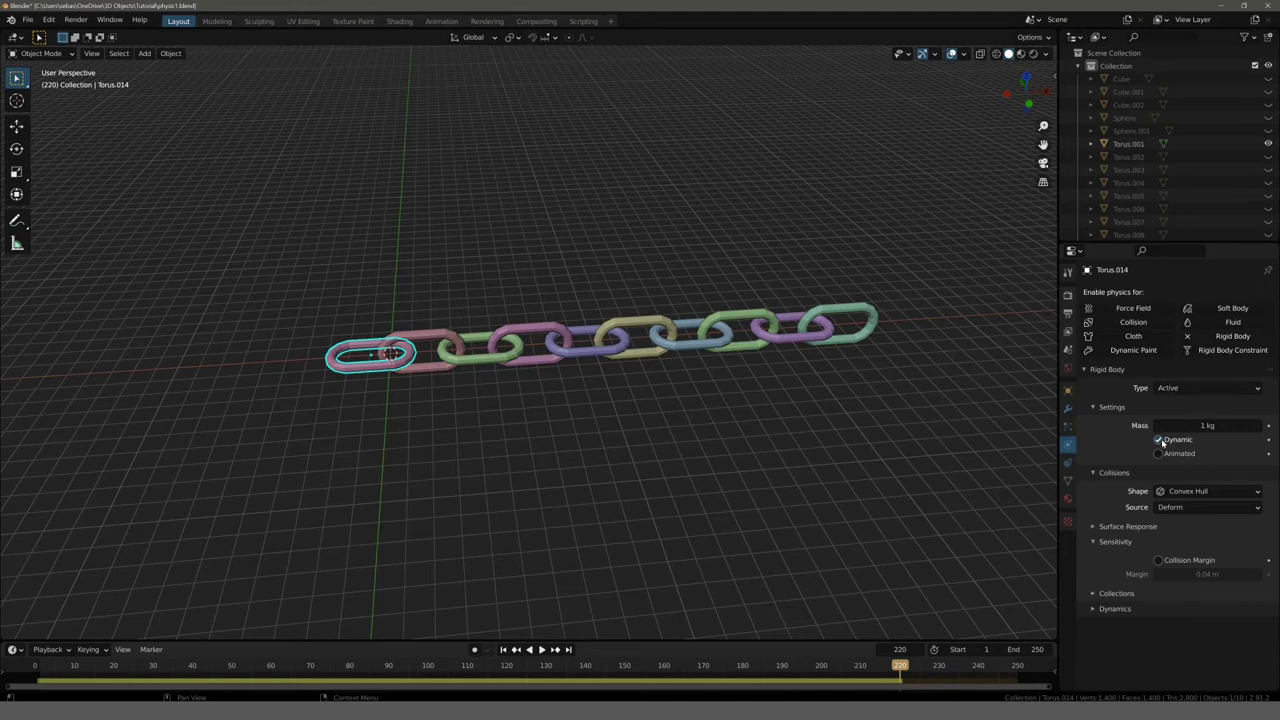
click(1186, 492)
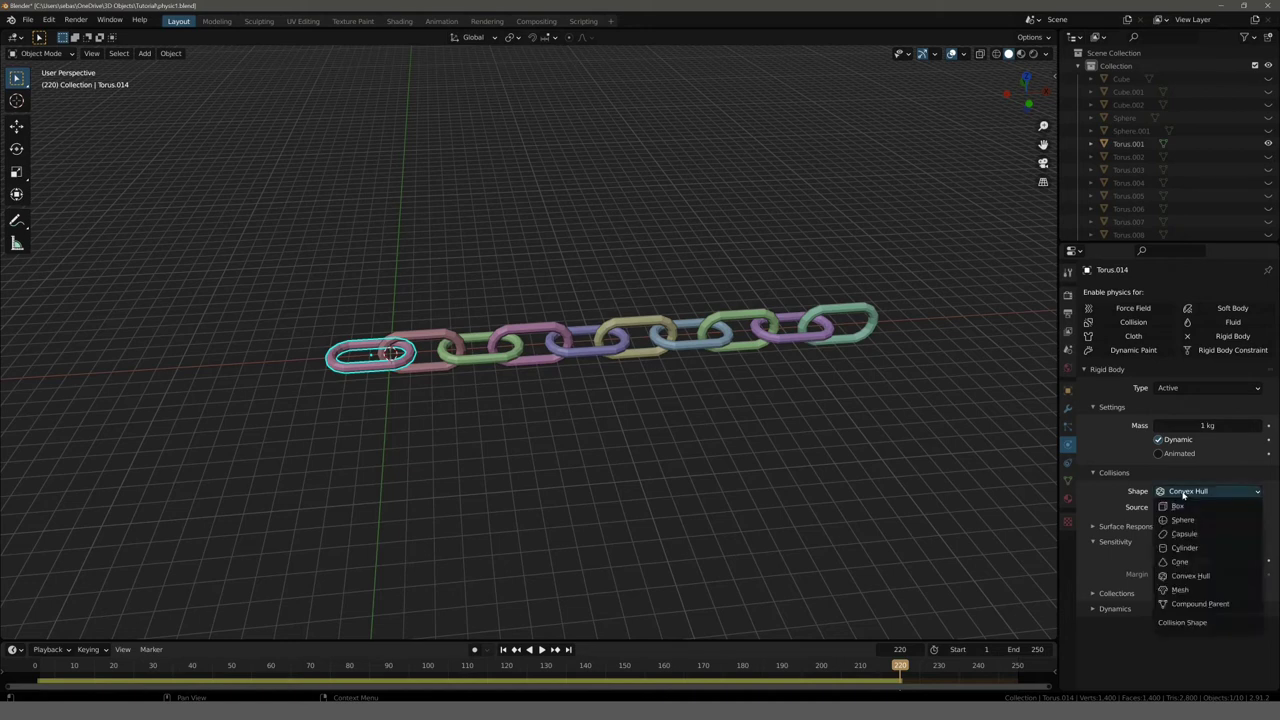
click(1181, 590)
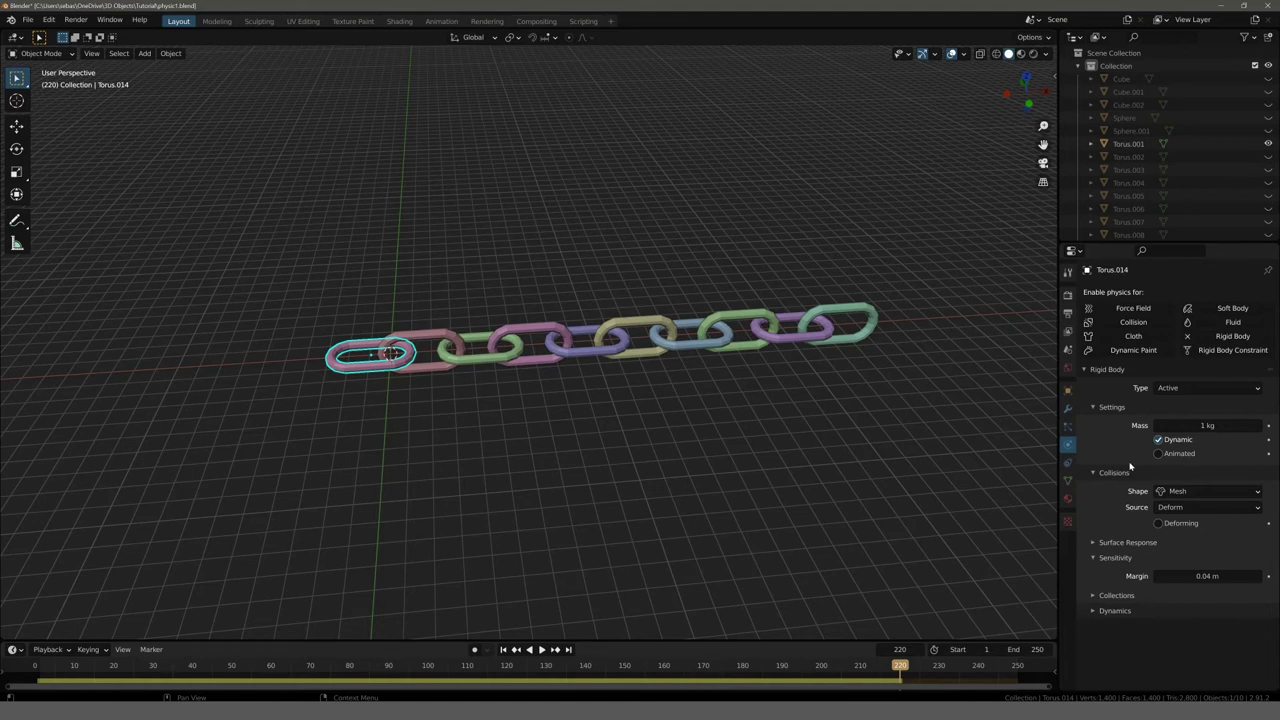
click(523, 417)
shift+middle_drag(669, 386, 330, 372)
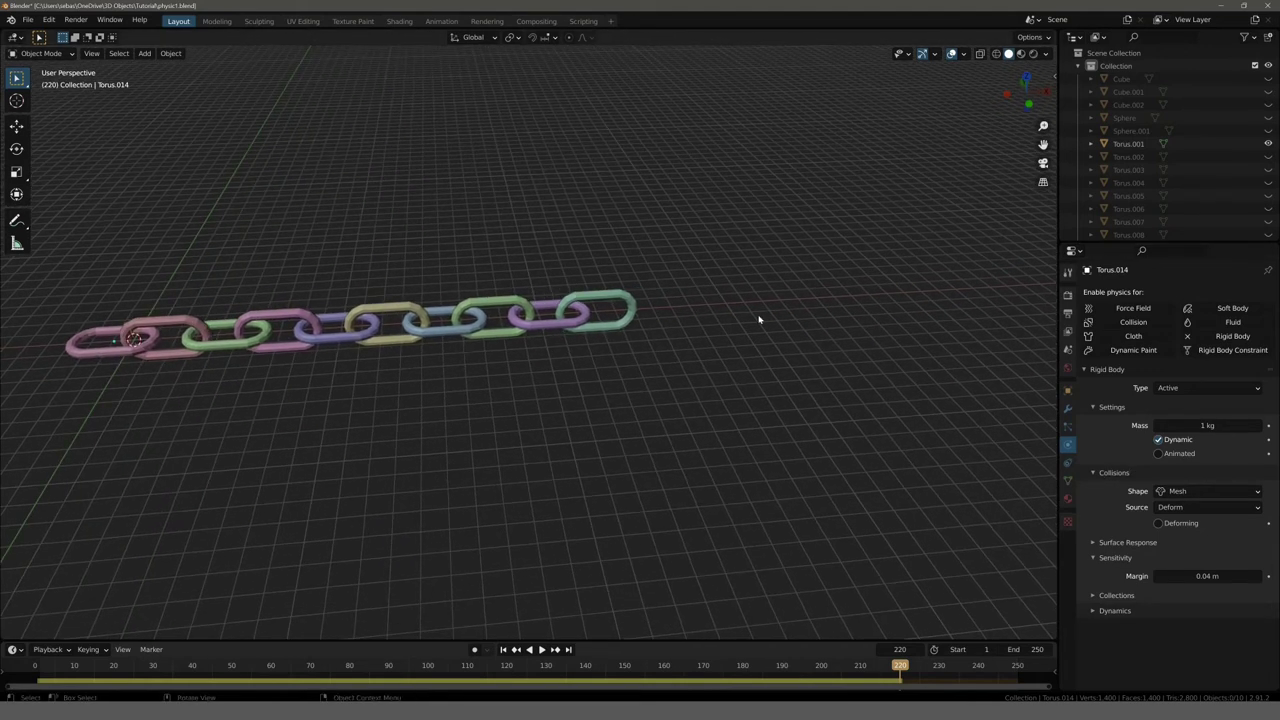
shift+middle_drag(758, 320, 588, 340)
scroll(537, 323, up, 2)
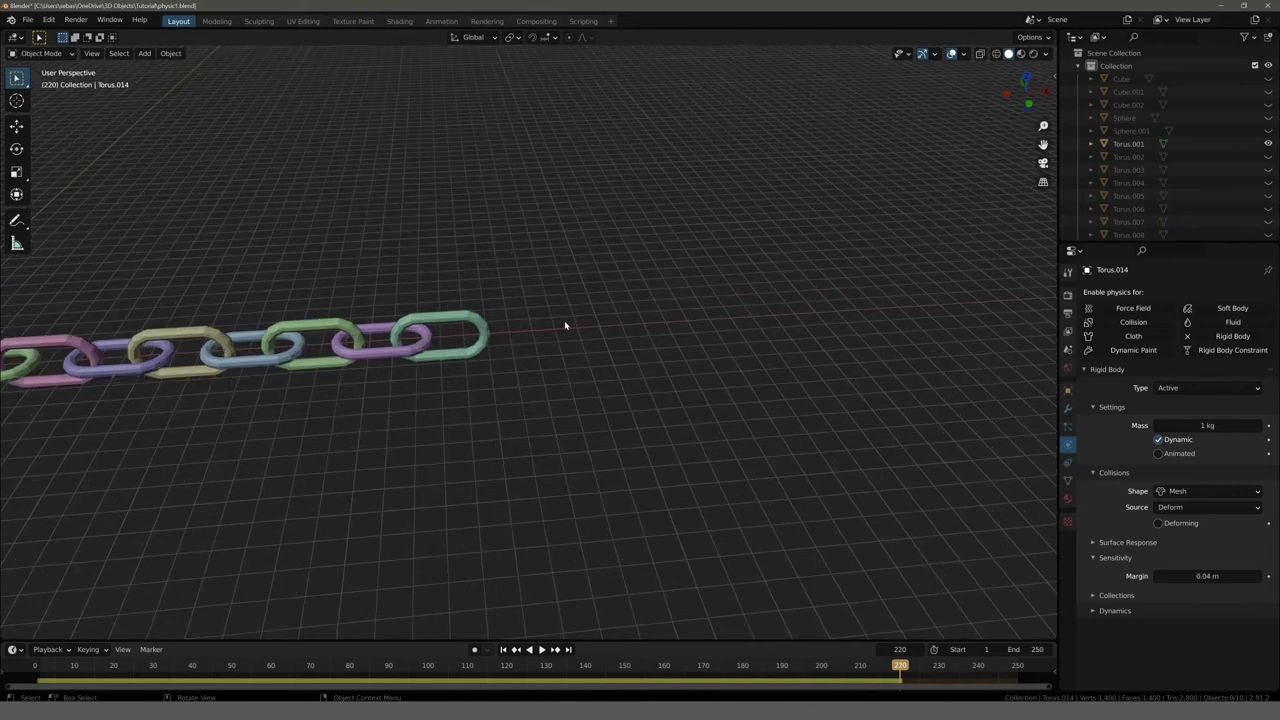
key(shift+a)
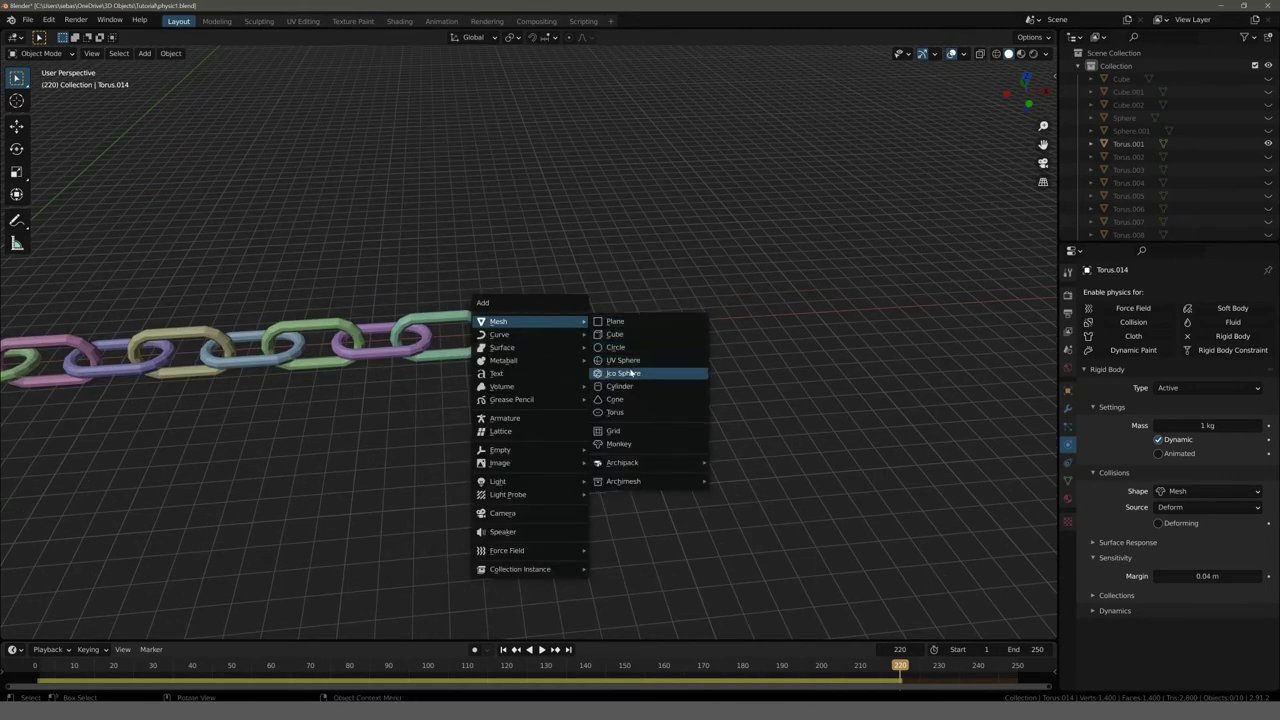
Step: Add a UV sphere and move it along X to the chain's right end
click(628, 360)
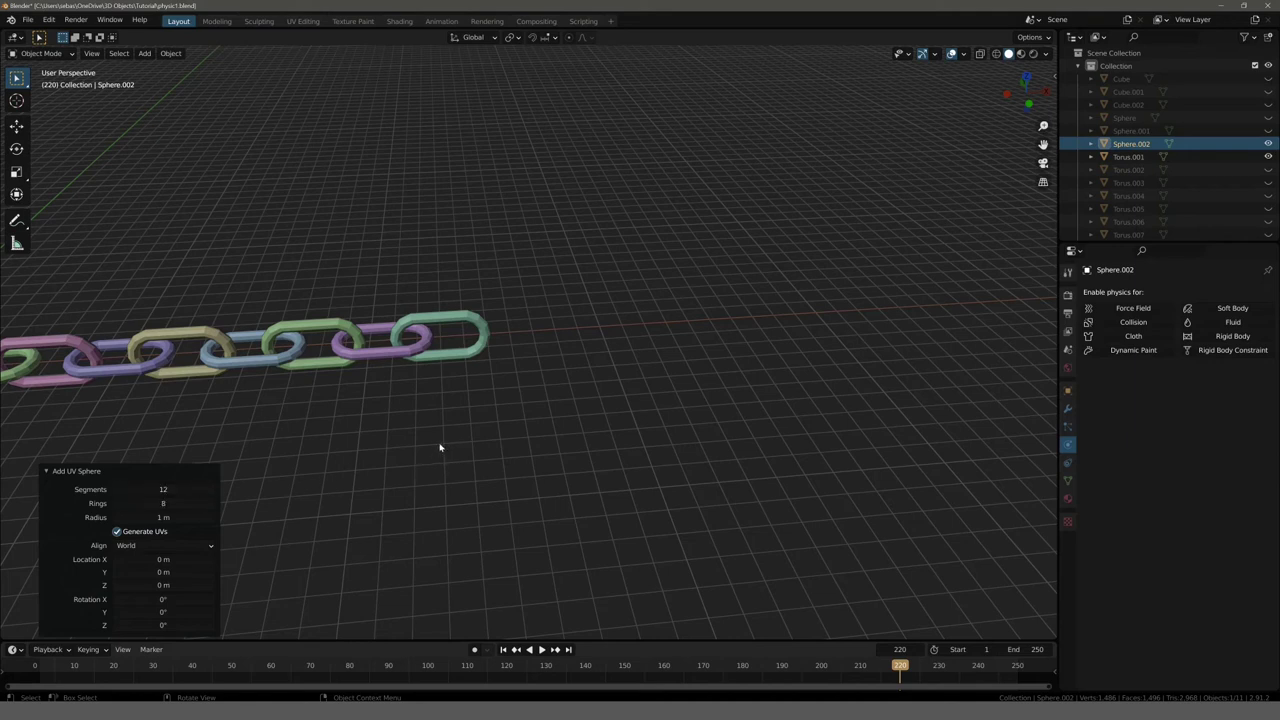
scroll(440, 447, down, 3)
click(397, 437)
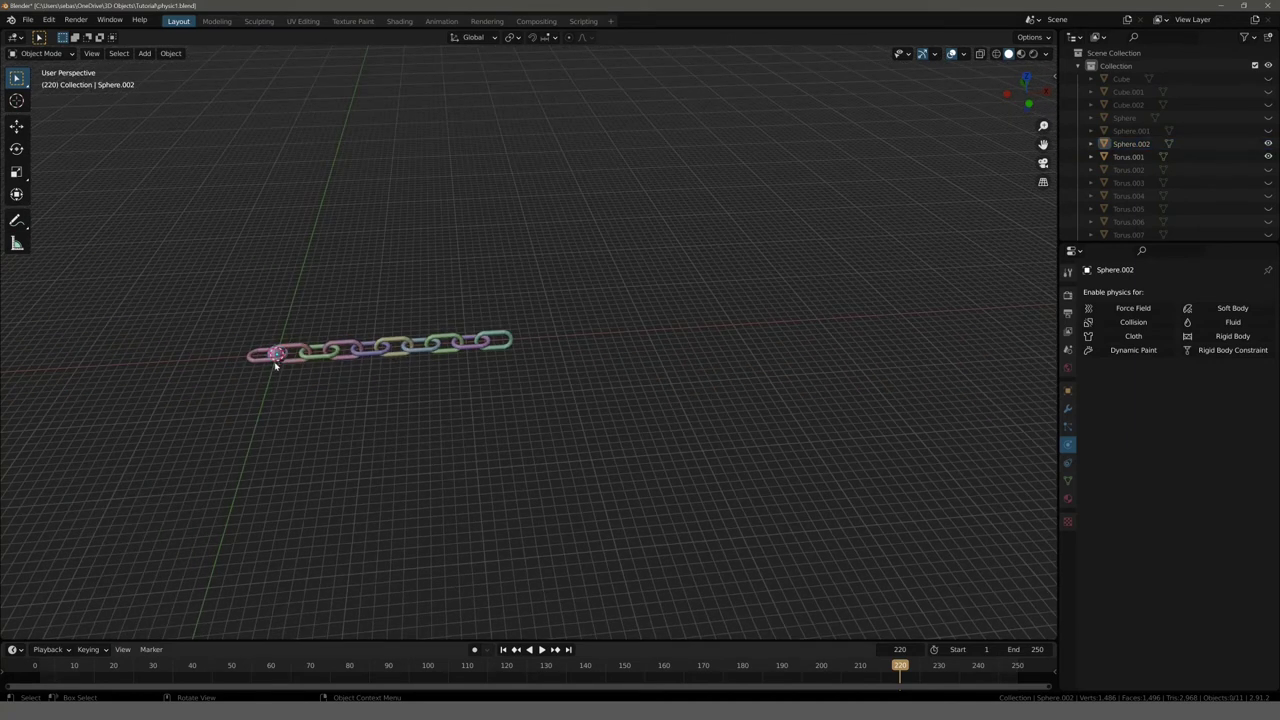
click(276, 355)
key(g)
key(x)
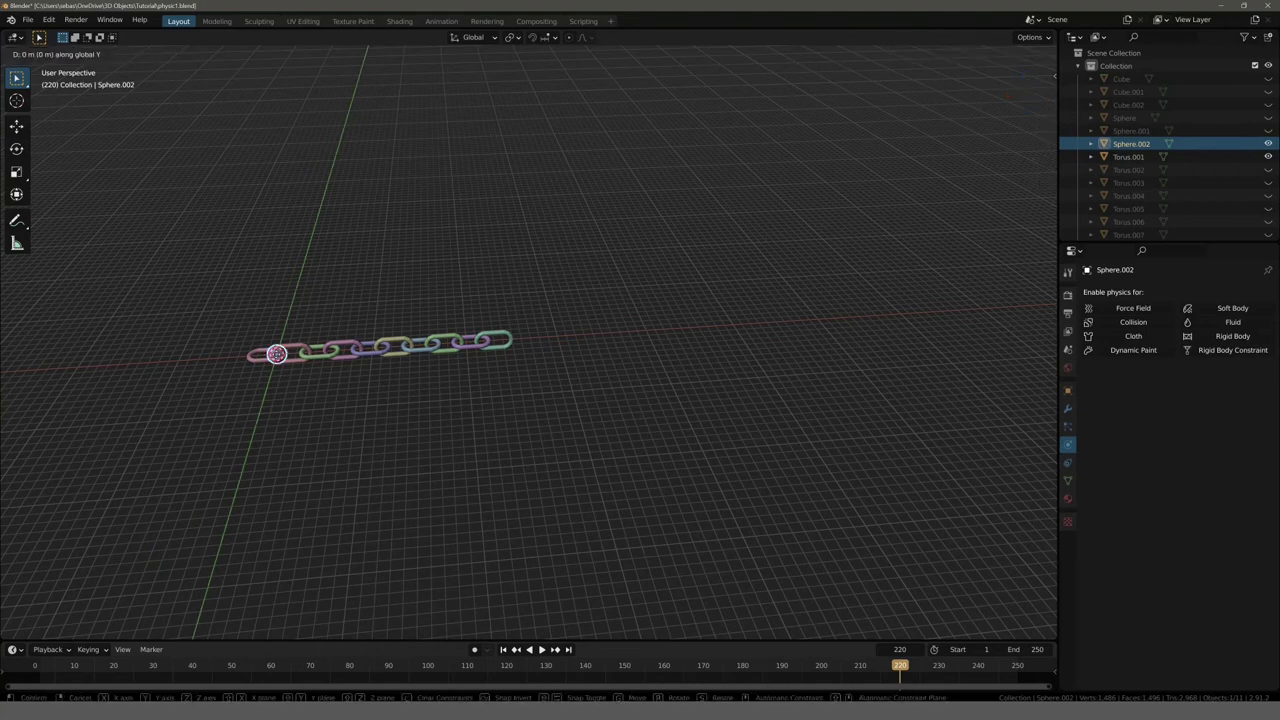
click(513, 372)
Step: In front view, scale the sphere up about twice and apply its scale
key(KP_3)
key(KP_1)
scroll(515, 377, up, 5)
key(s)
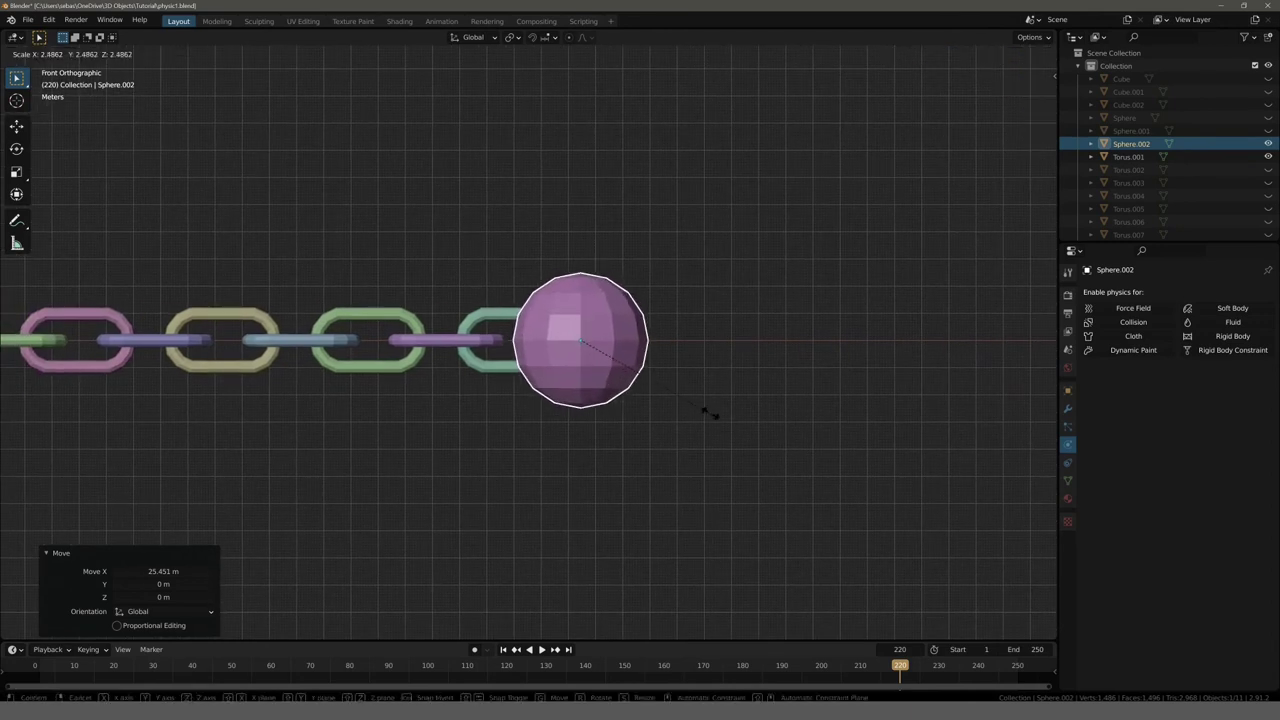
click(688, 396)
key(ctrl+a)
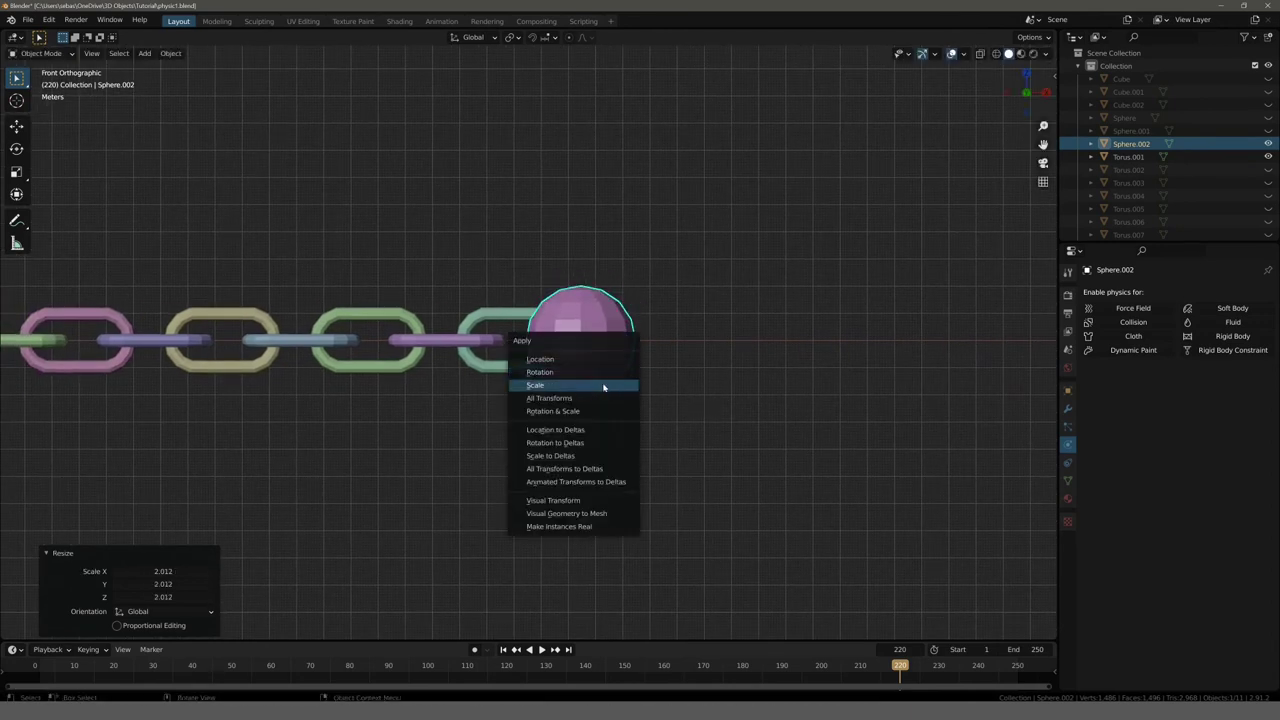
click(606, 384)
Step: Select the last chain link with the sphere, ending with the ball and its attached link selected
key(g)
key(x)
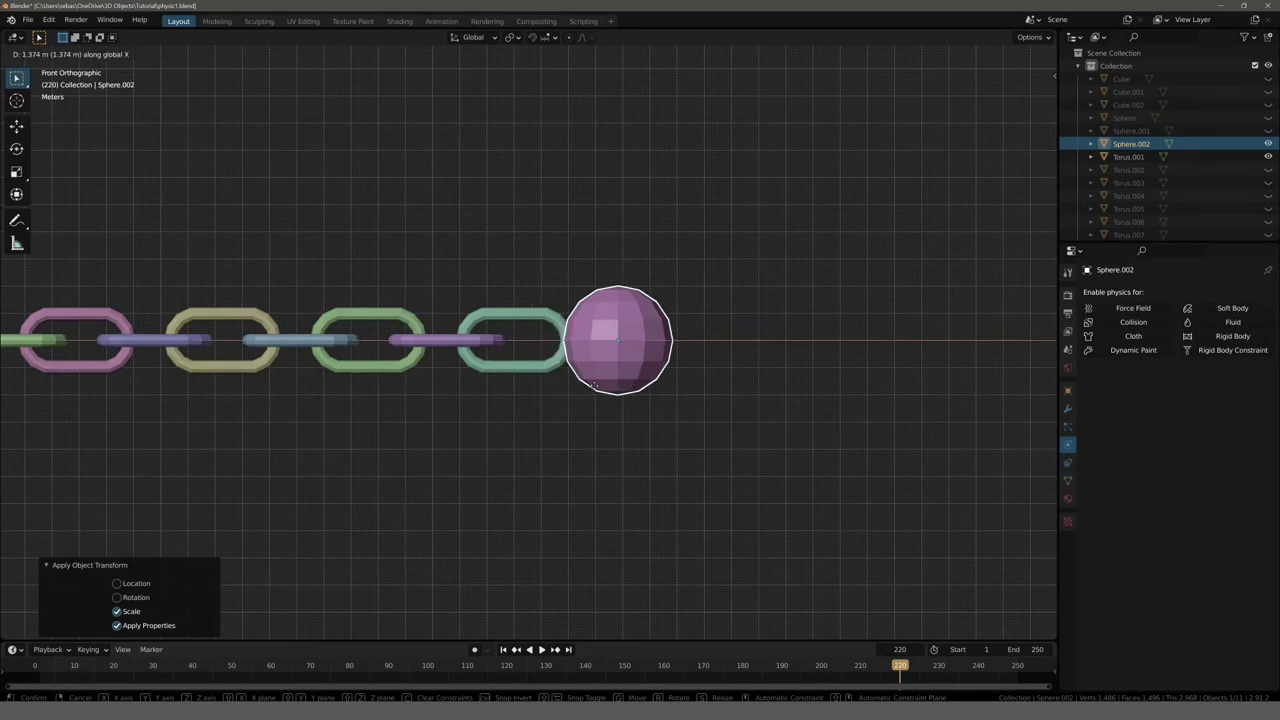
right_click(563, 386)
click(512, 320)
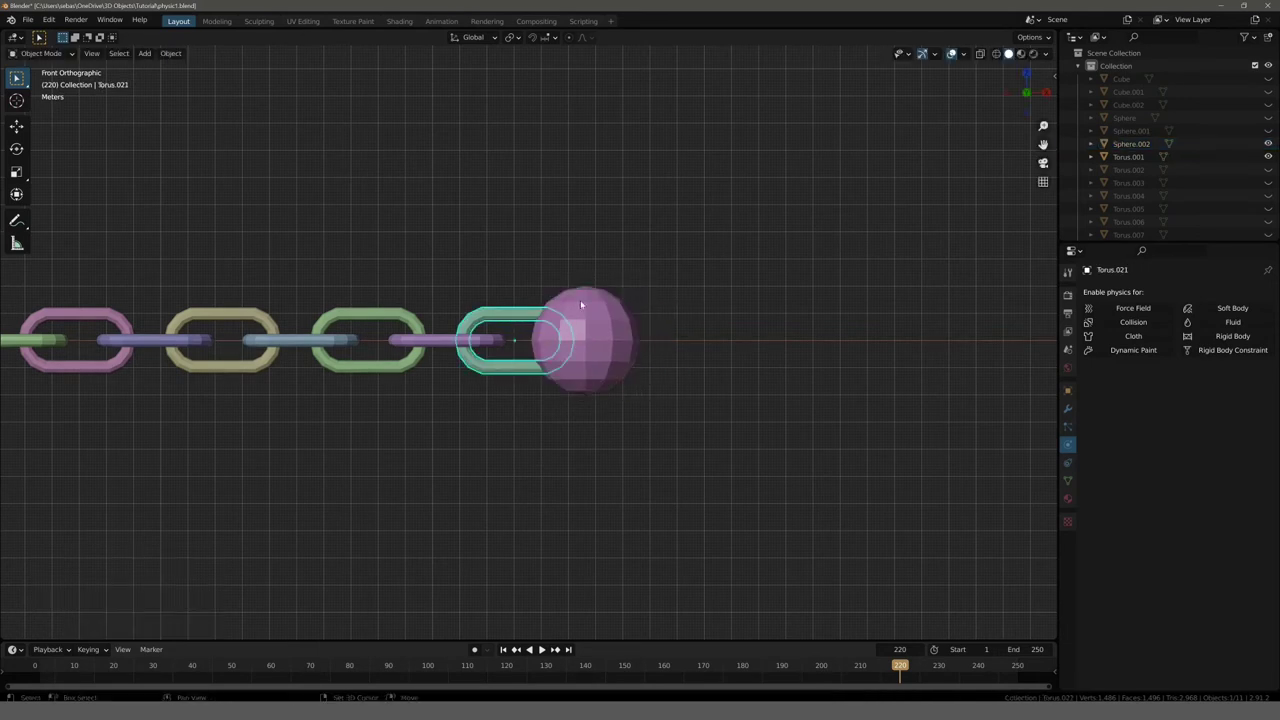
shift+click(595, 341)
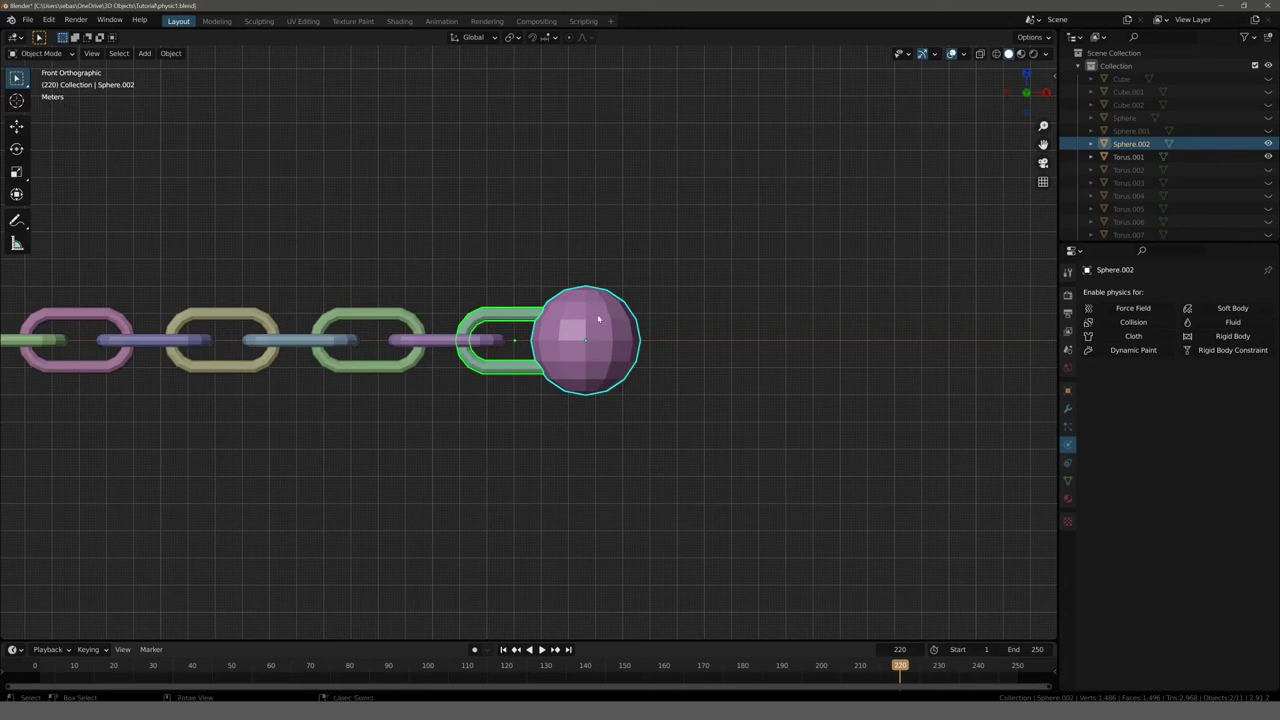
ctrl+click(505, 312)
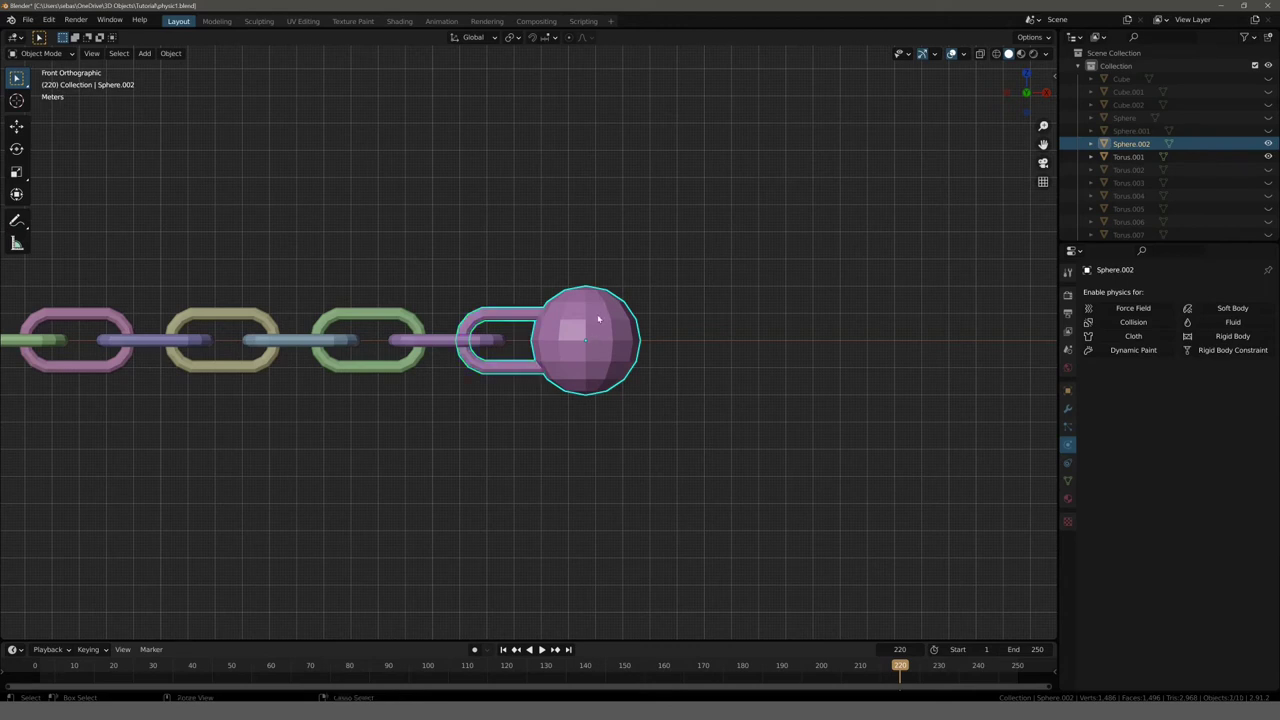
click(500, 270)
middle_drag(489, 280, 489, 316)
click(489, 316)
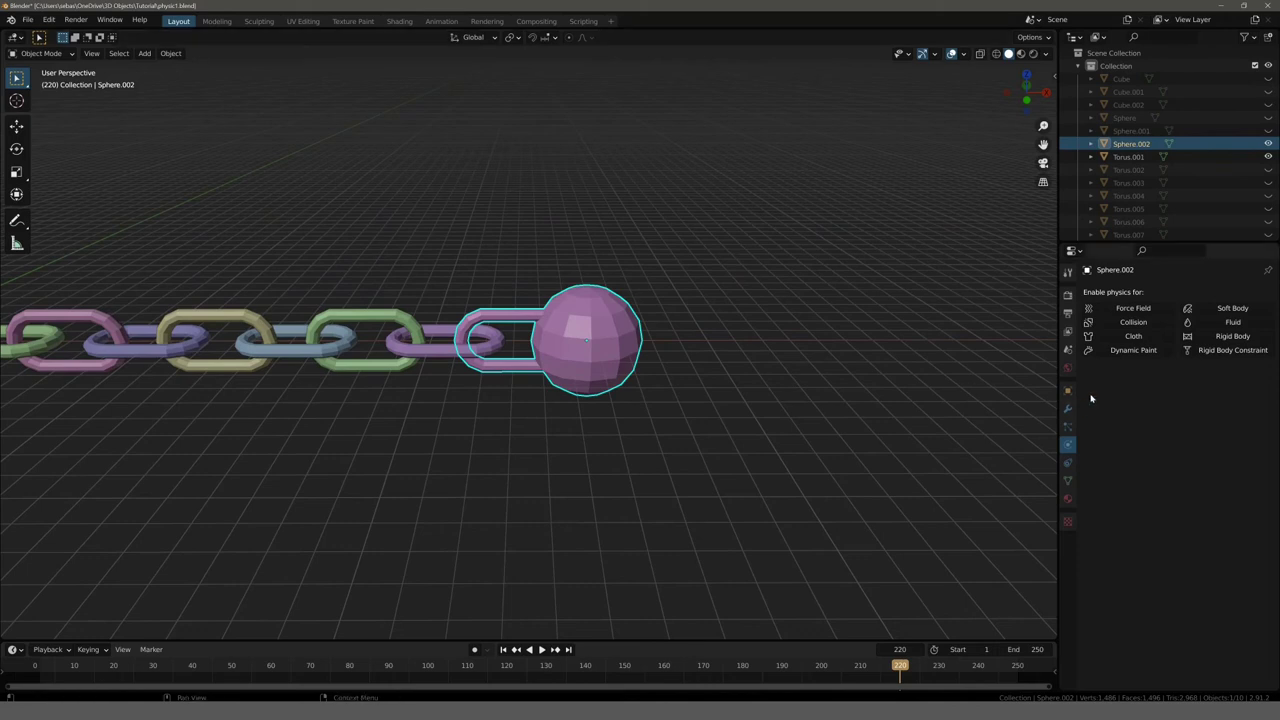
Step: Give Sphere.002 an Active rigid body with 30 kg mass and a Mesh collision shape
click(1213, 338)
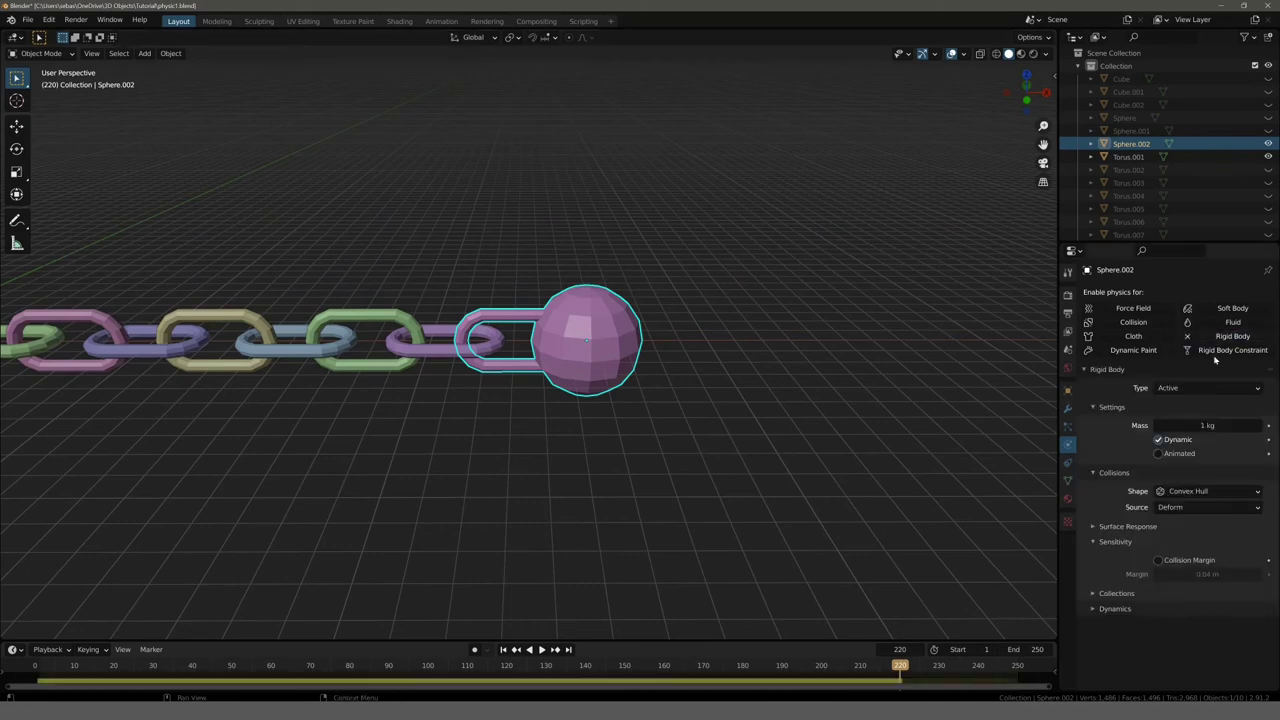
double_click(1185, 425)
text(30)
key(Return)
click(1192, 491)
click(1180, 589)
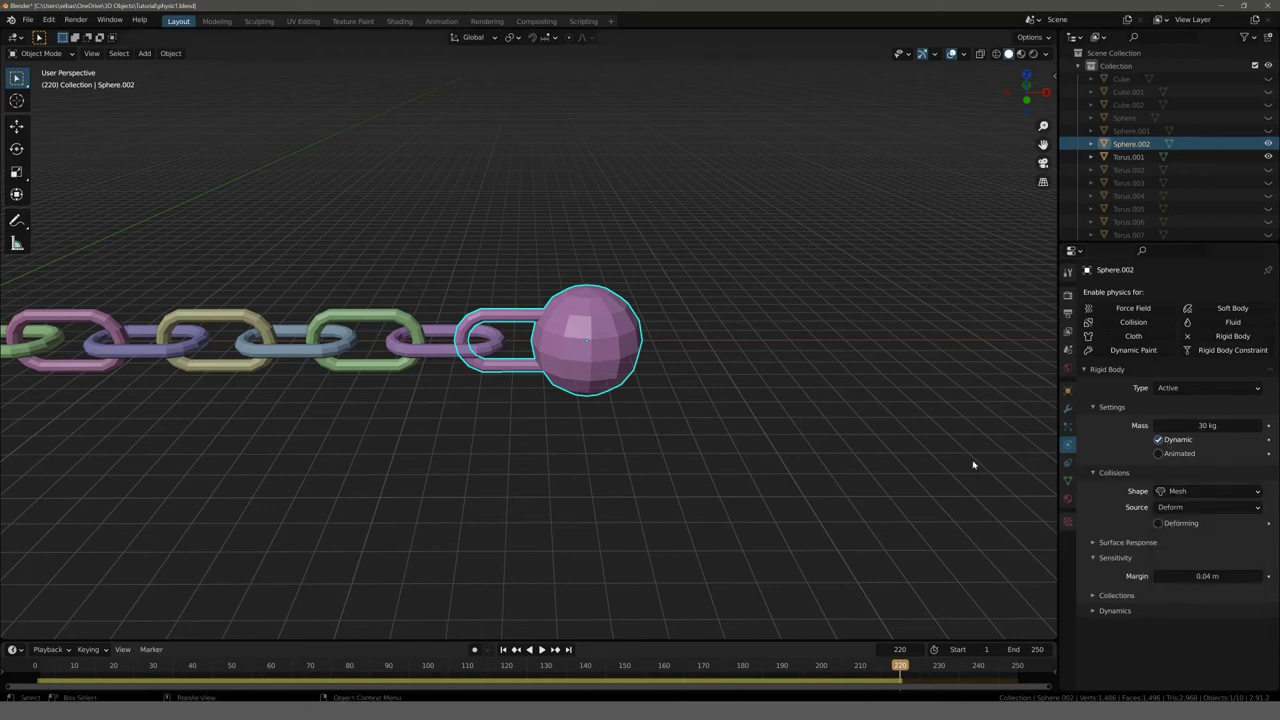
click(966, 420)
mouse_move(966, 420)
middle_down()
mouse_move(849, 427)
mouse_move(471, 406)
mouse_move(629, 429)
mouse_move(441, 405)
middle_up()
Step: Add a cube at the chain's start, stretch it tall along Z and apply its scale
click(404, 356)
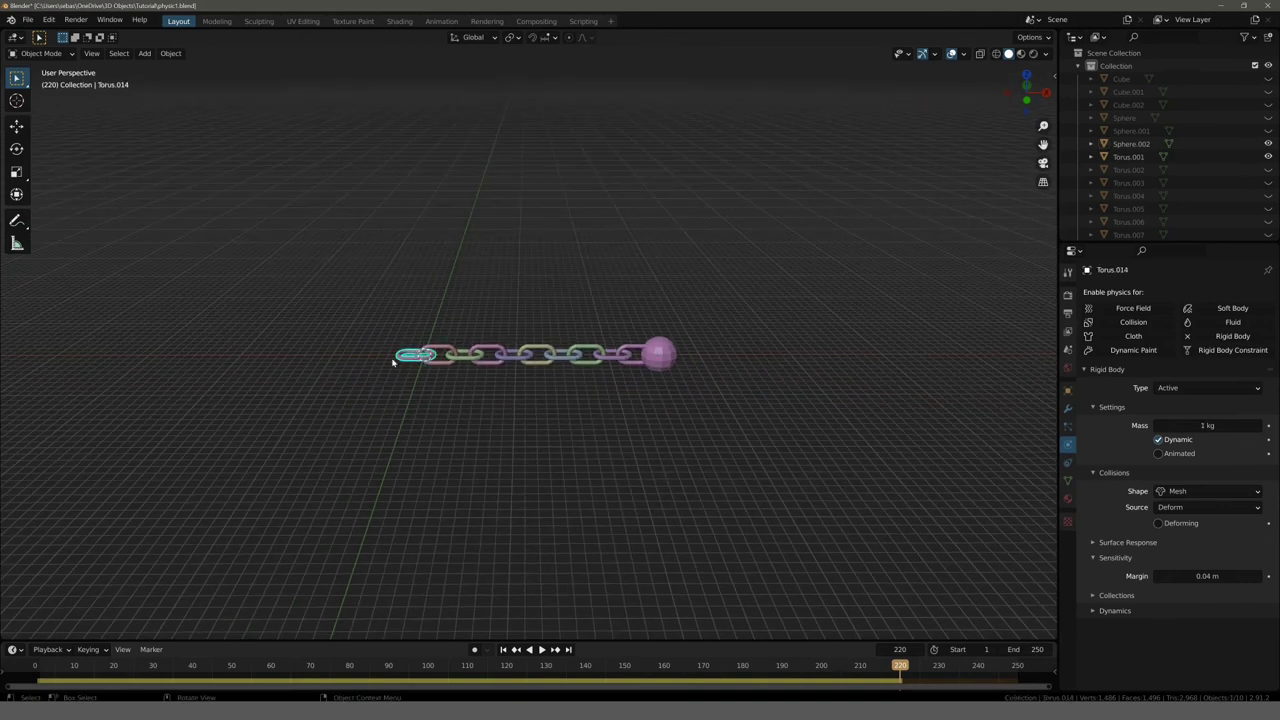
shift+middle_drag(395, 357, 491, 389)
key(shift+a)
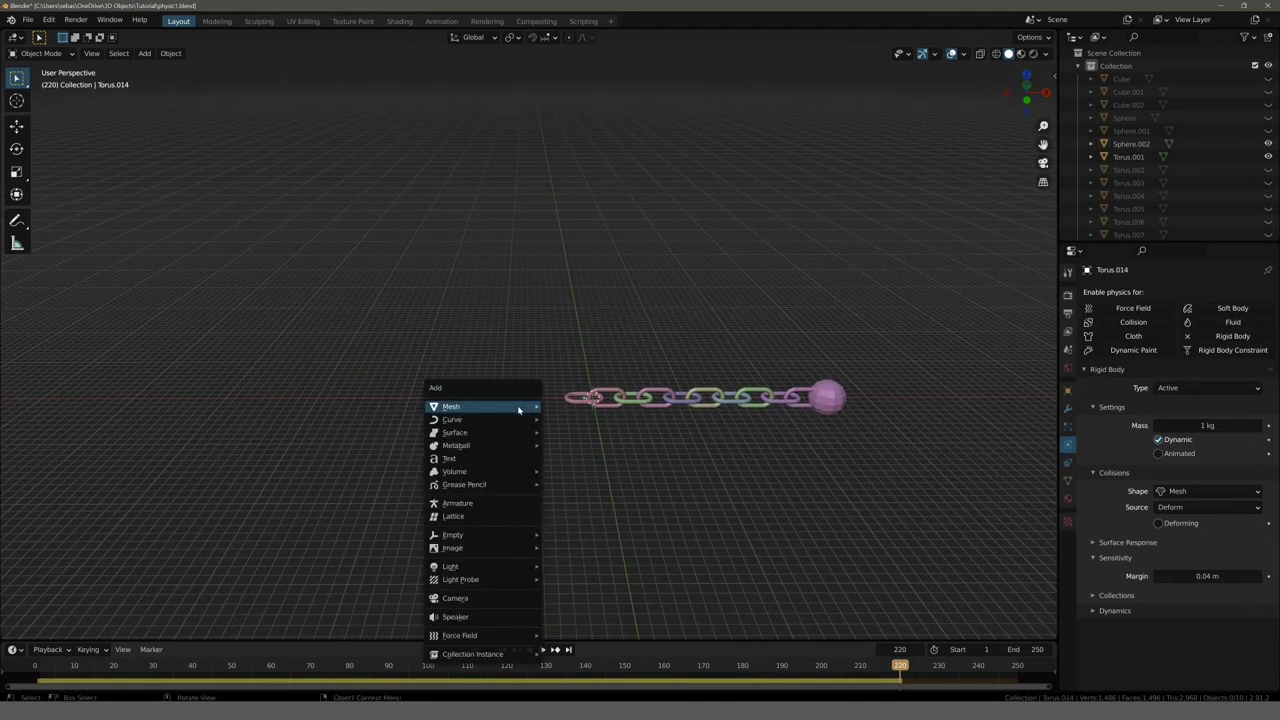
click(567, 419)
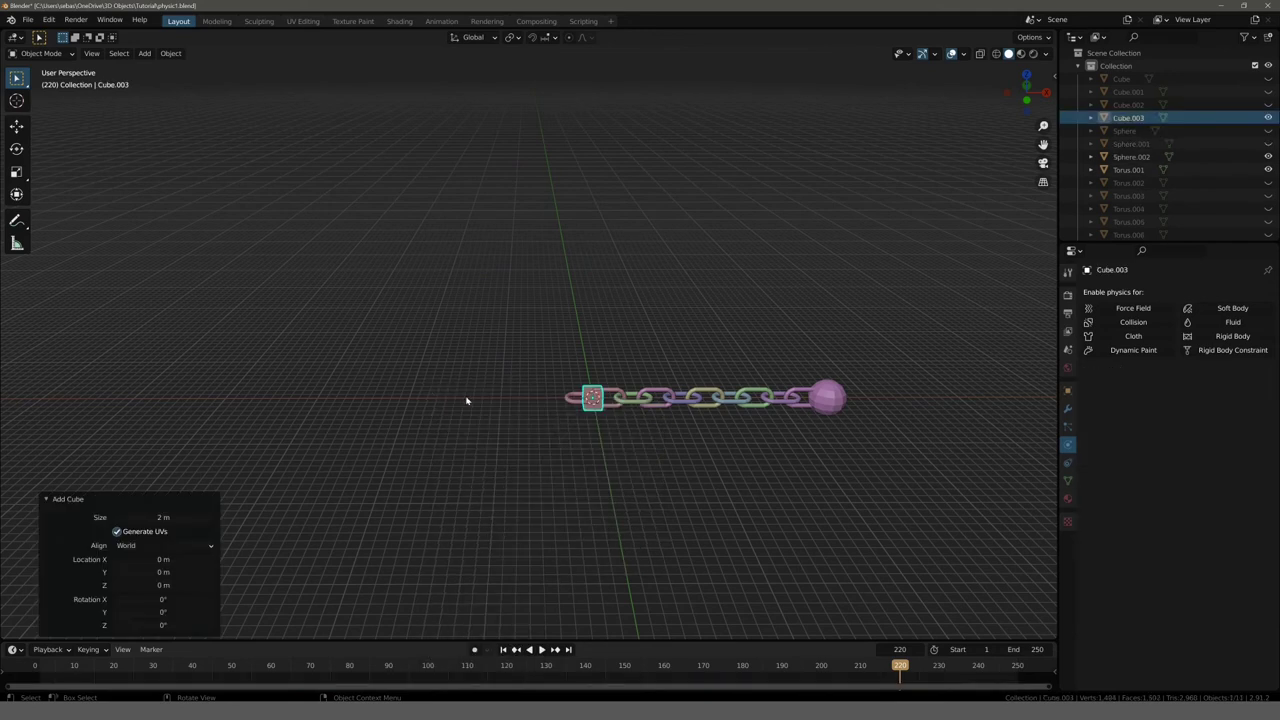
key(s)
key(z)
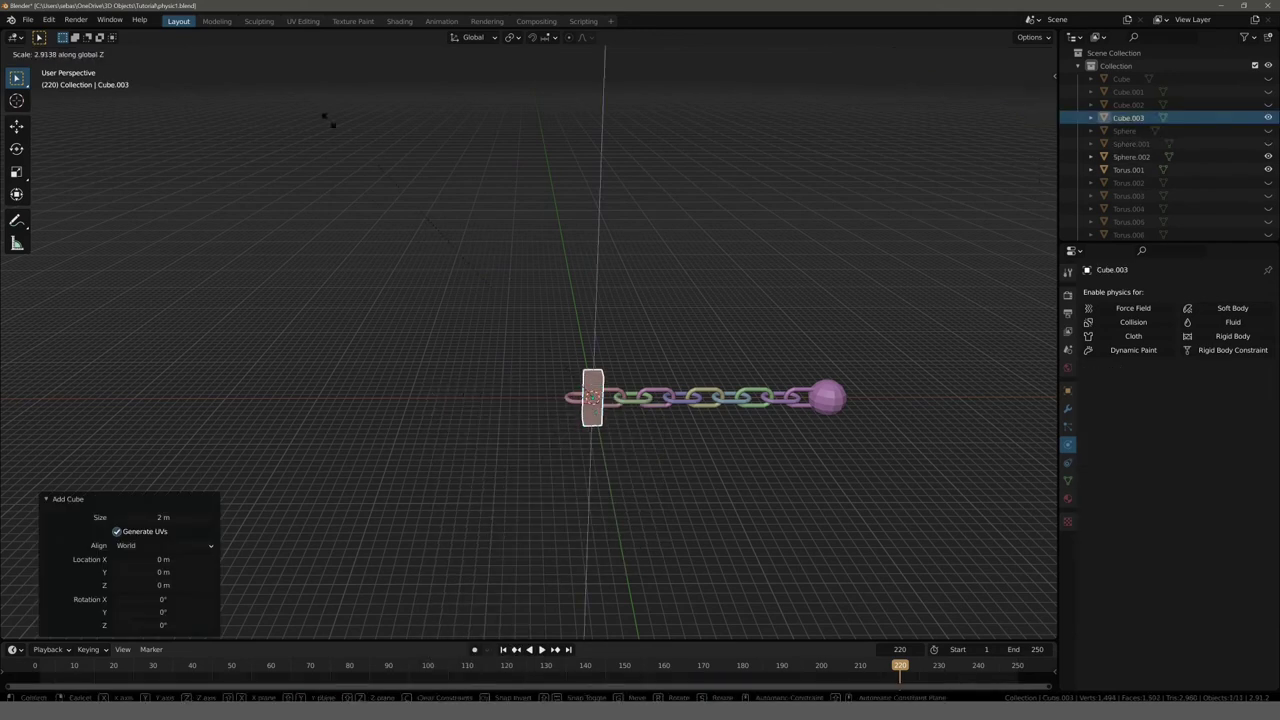
click(411, 299)
key(ctrl+a)
click(534, 374)
Step: In front view, move the post beside the first chain link and widen its footprint to 2.053
key(KP_3)
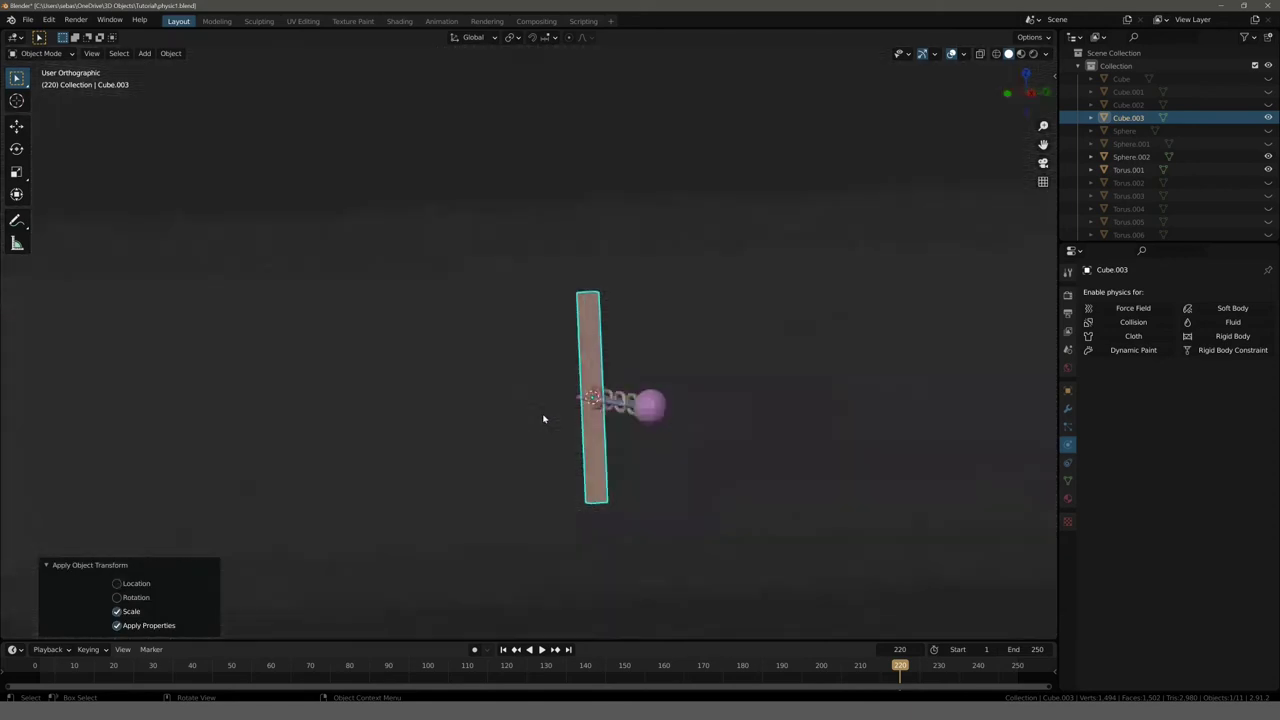
key(KP_1)
key(g)
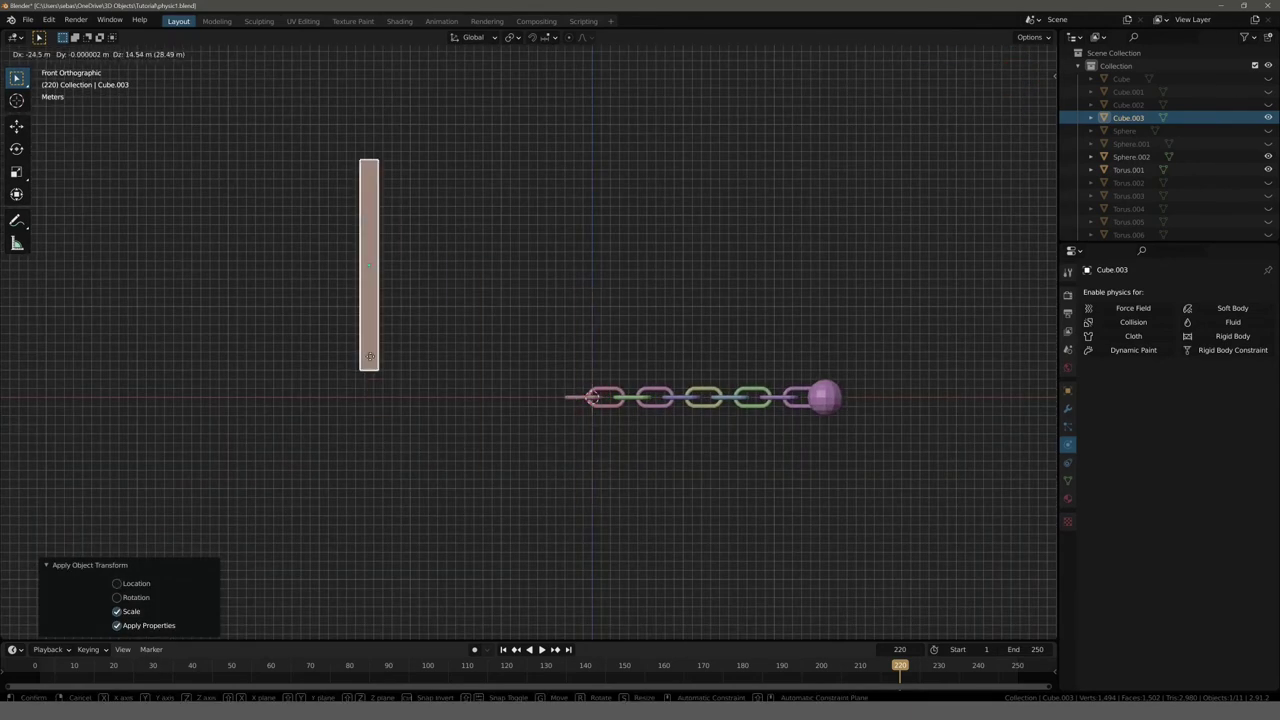
click(521, 420)
scroll(514, 429, up, 3)
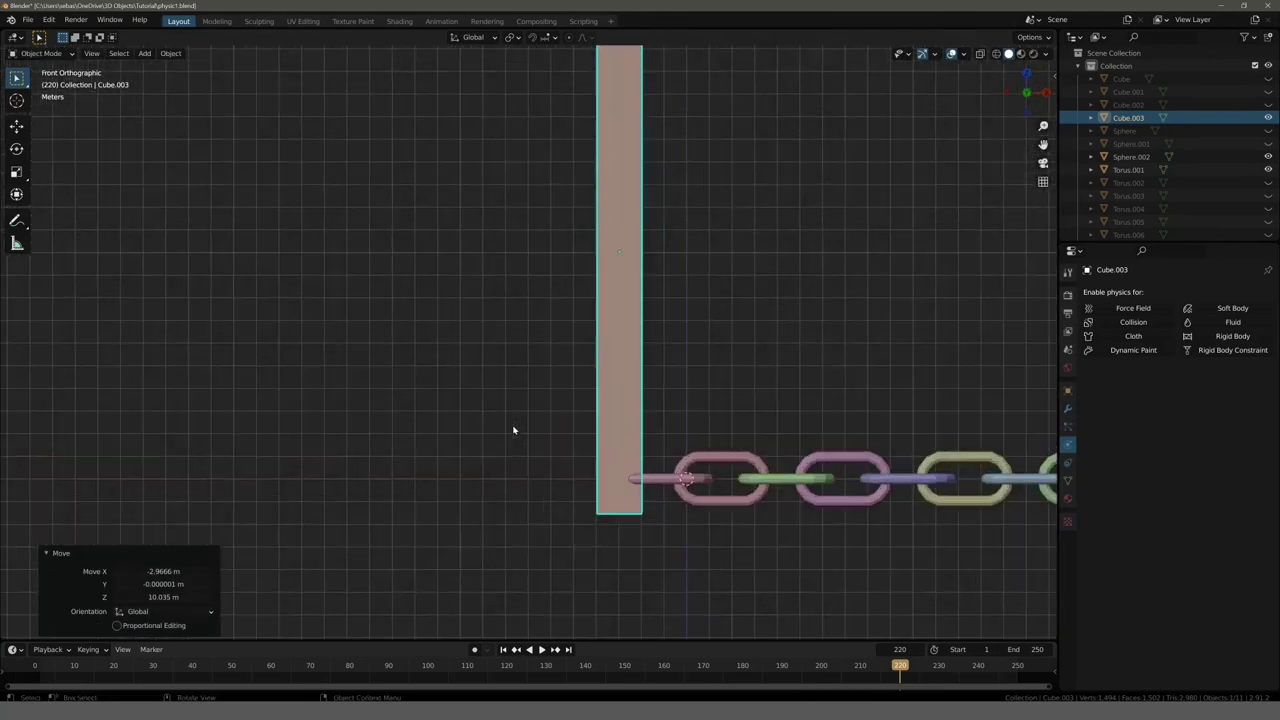
scroll(480, 391, up, 2)
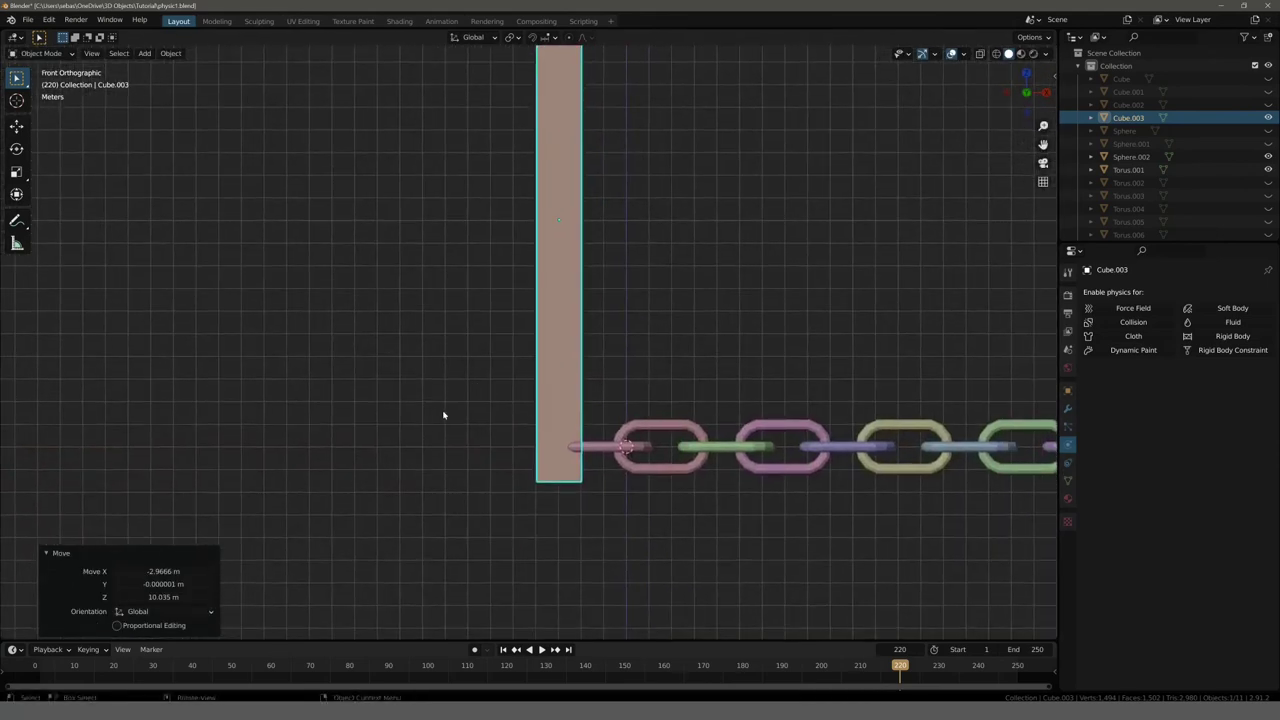
key(s)
key(shift+z)
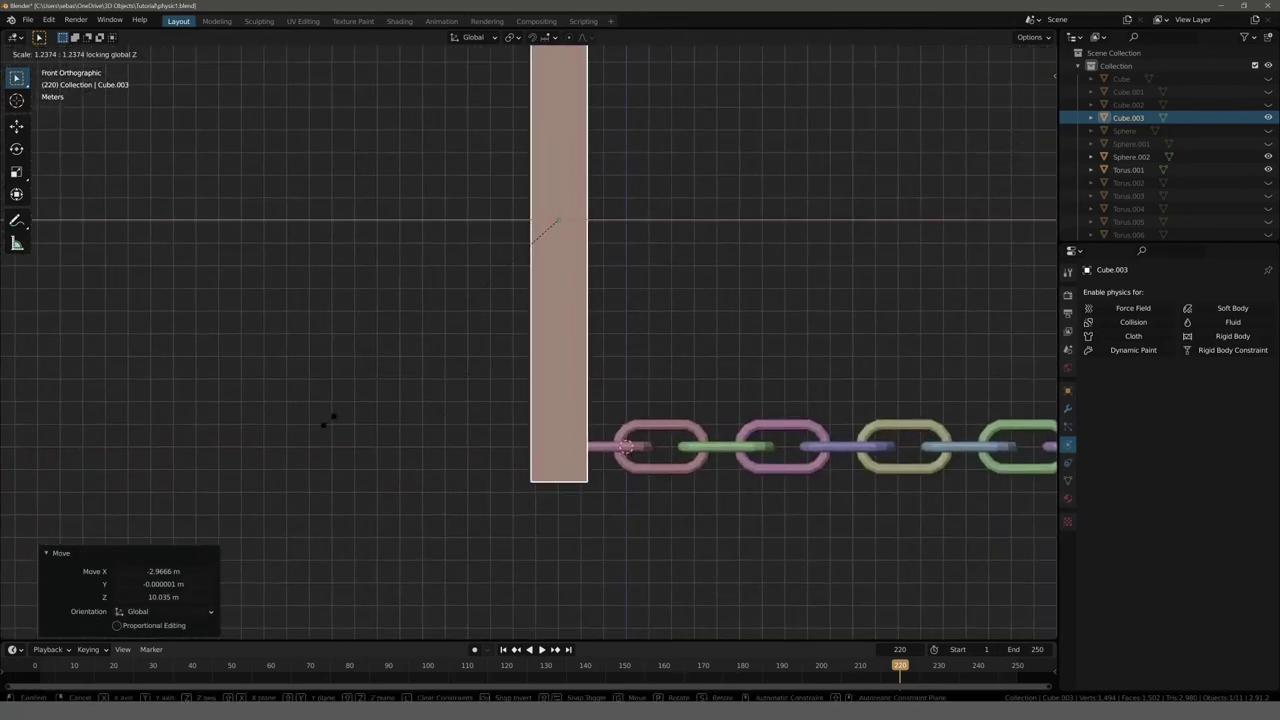
click(108, 411)
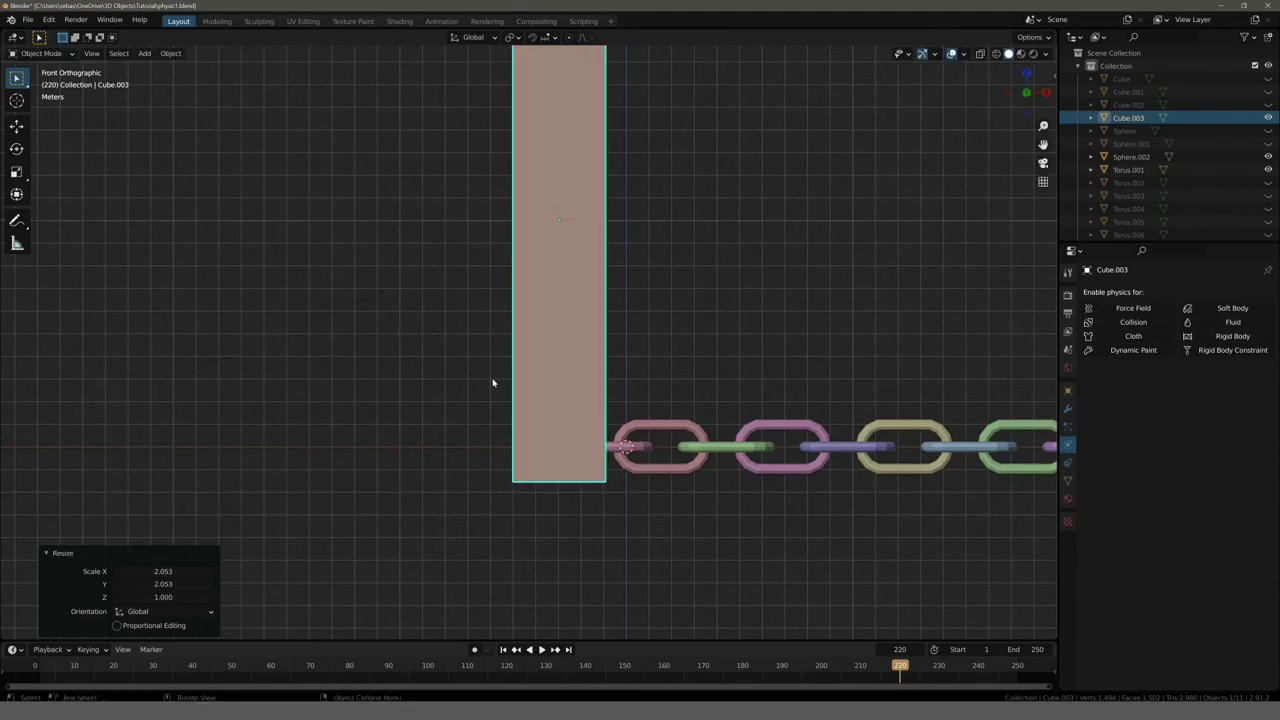
Step: Check the post from top and front views, orbit around the scene, and reselect the post
key(KP_7)
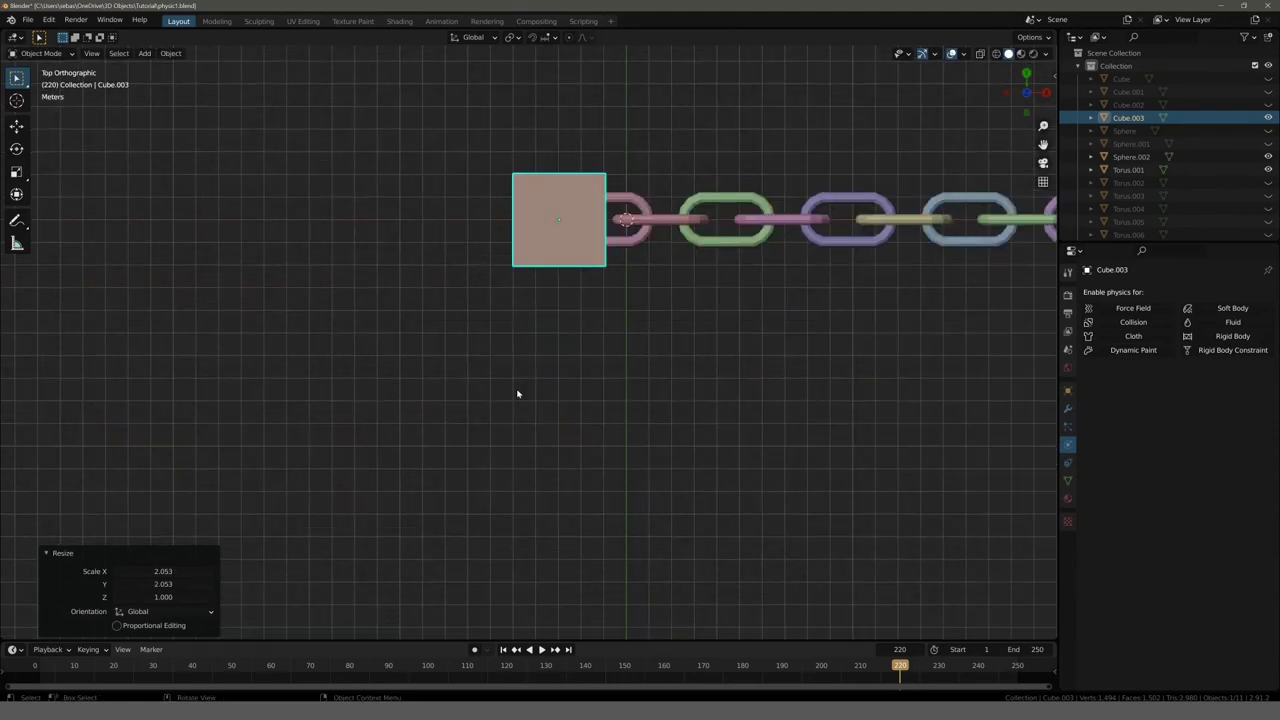
key(KP_1)
click(608, 451)
click(562, 386)
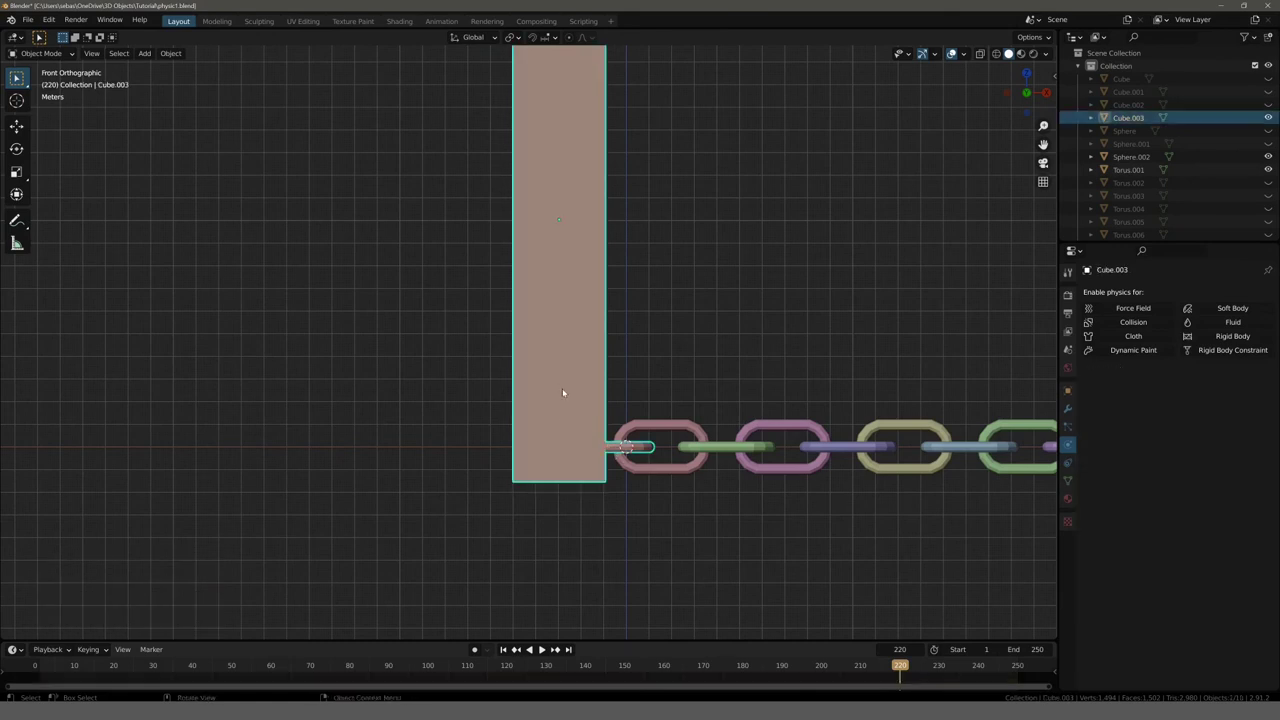
middle_drag(751, 320, 754, 349)
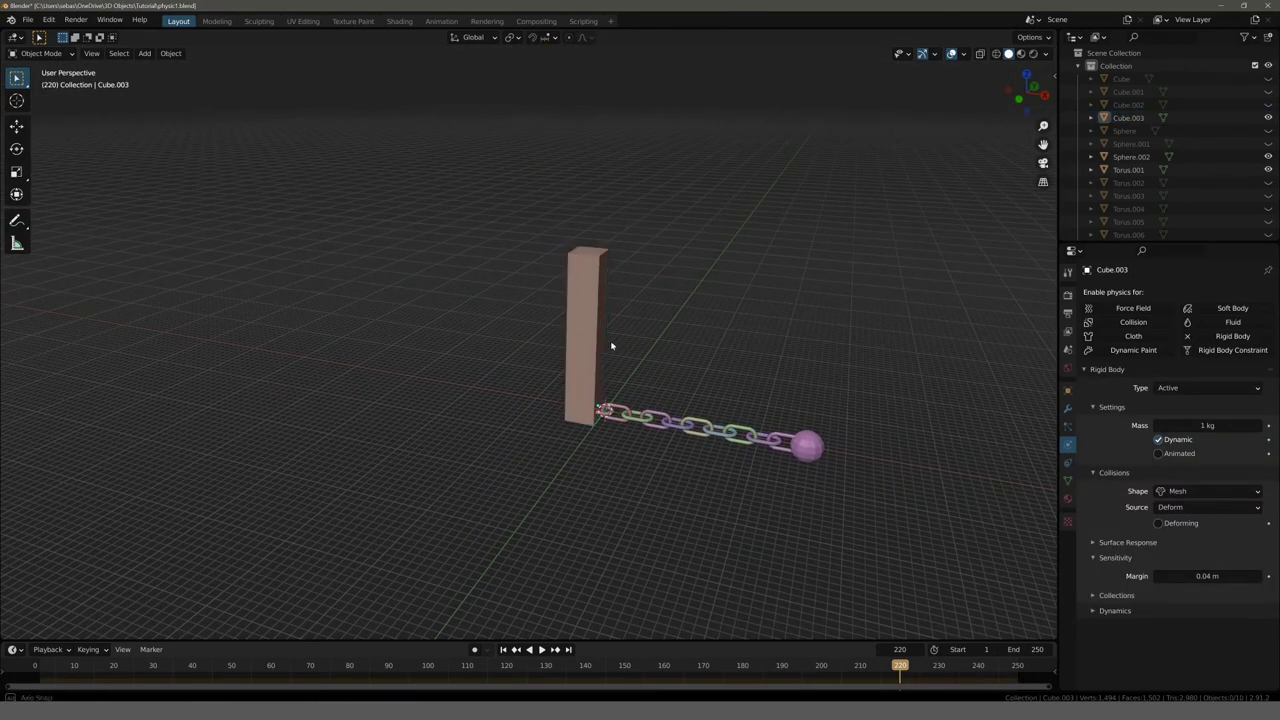
middle_drag(611, 346, 635, 335)
mouse_move(515, 343)
middle_down()
mouse_move(543, 334)
mouse_move(534, 376)
middle_up()
click(543, 337)
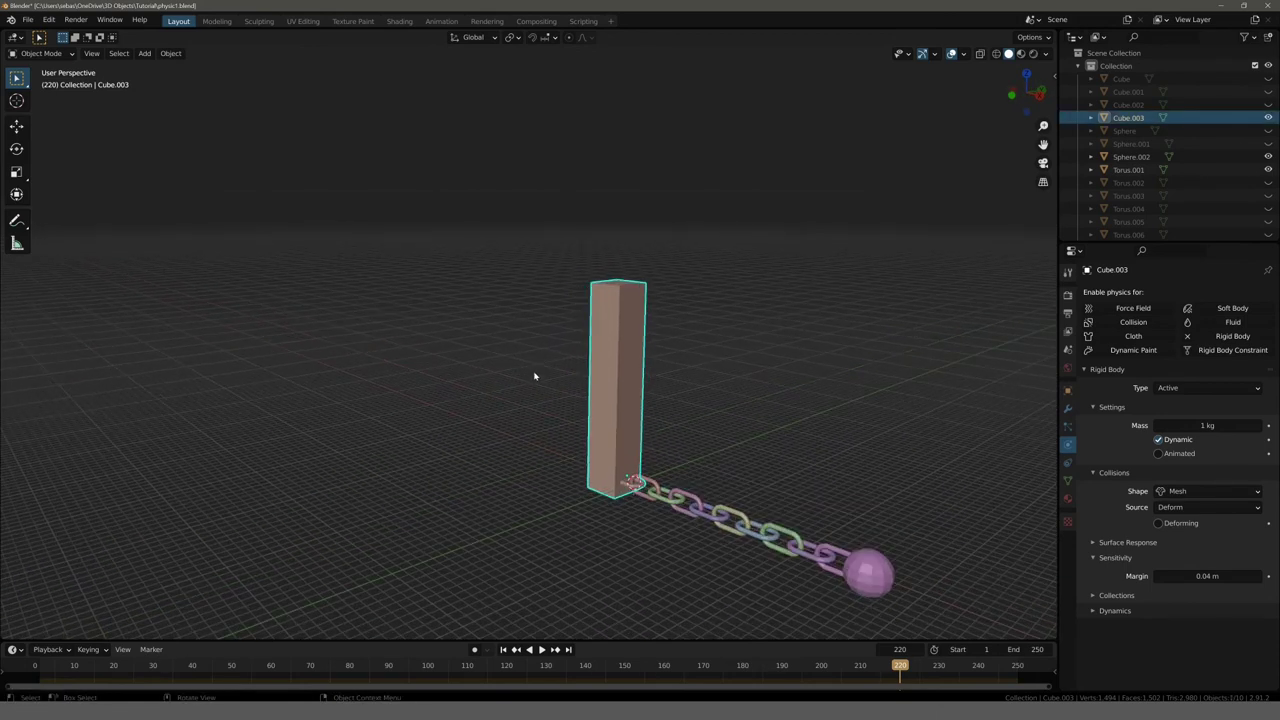
key(shift+a)
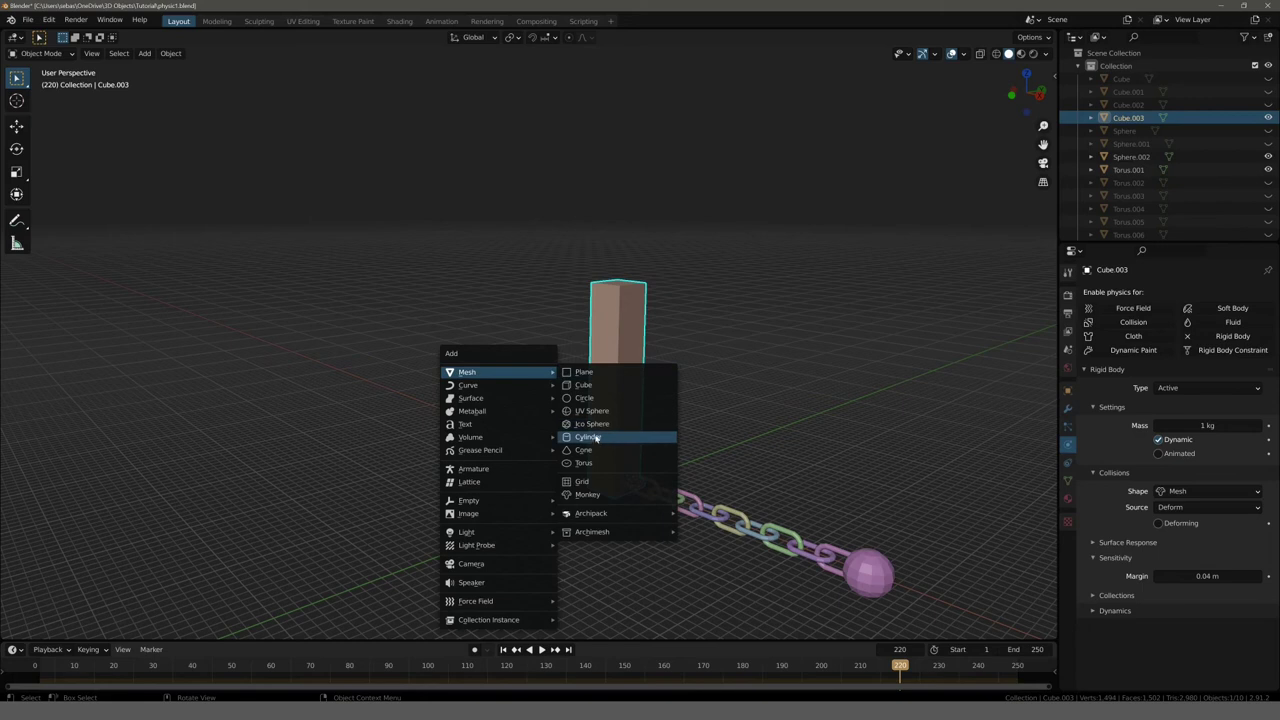
Step: Add a 9-vertex cylinder, stretch it to 6.337 along Z and rotate it 90° about X
click(595, 438)
drag(163, 476, 183, 480)
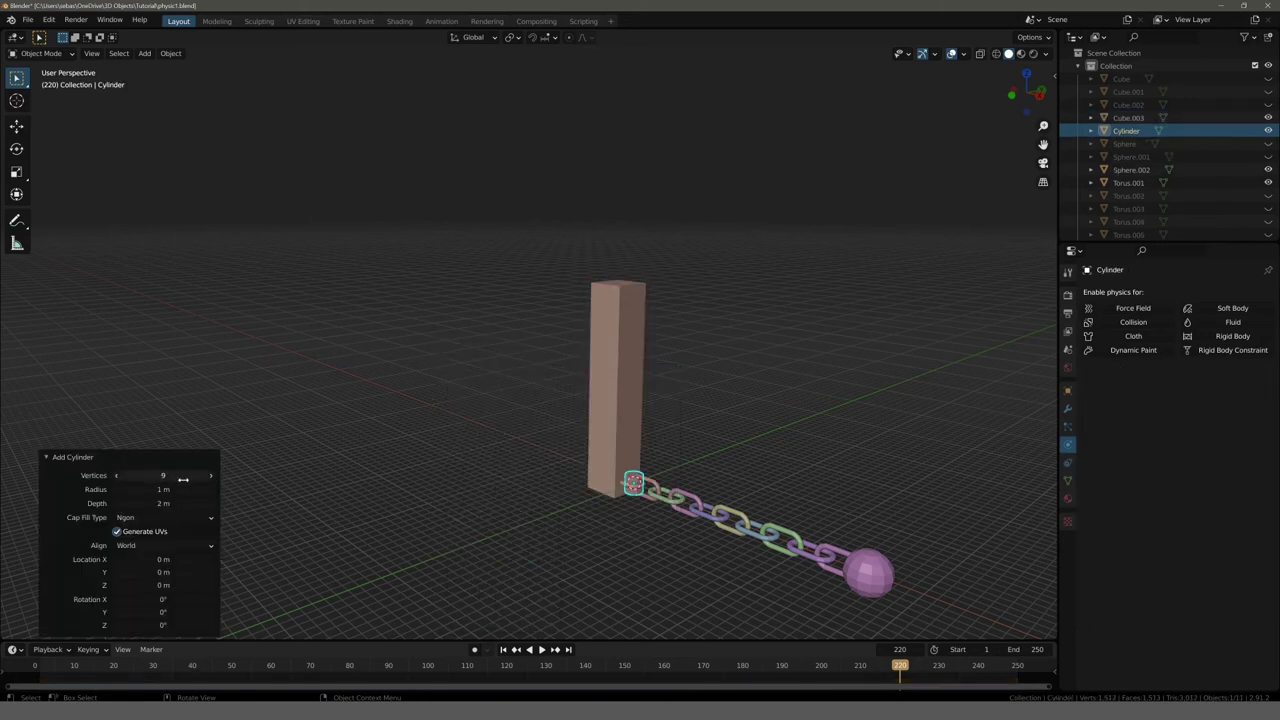
key(s)
key(z)
click(805, 416)
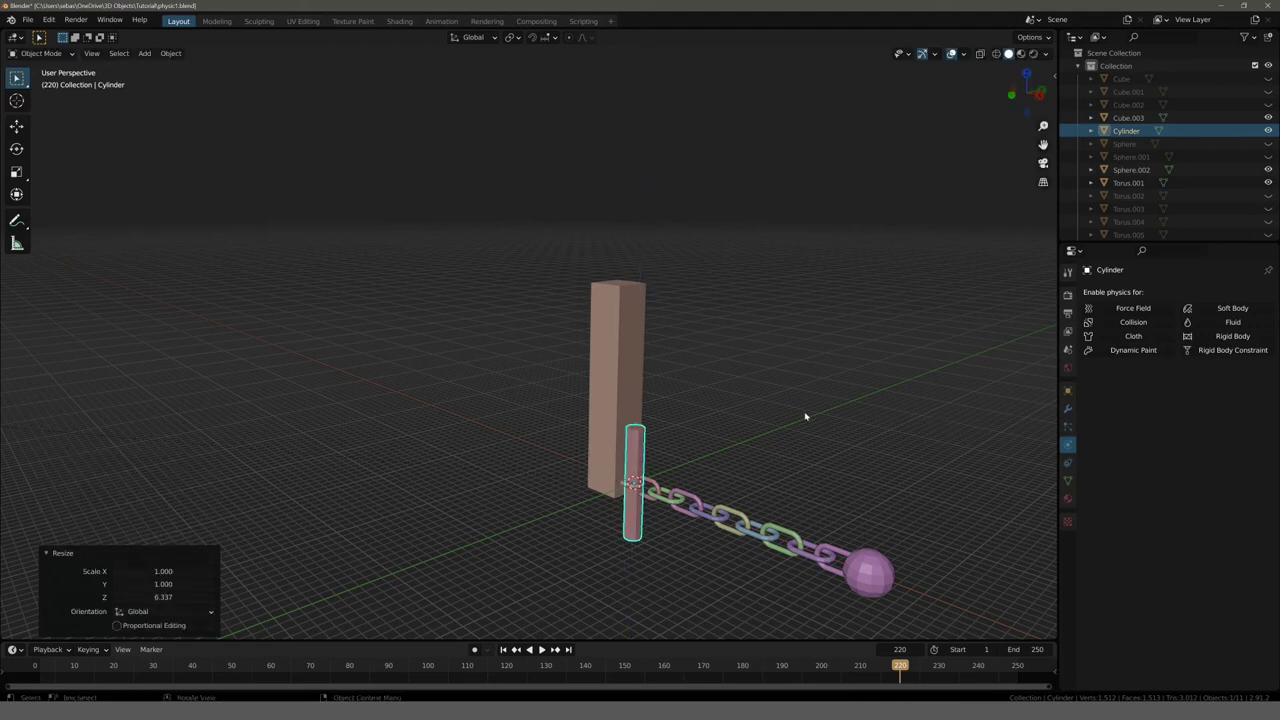
key(r)
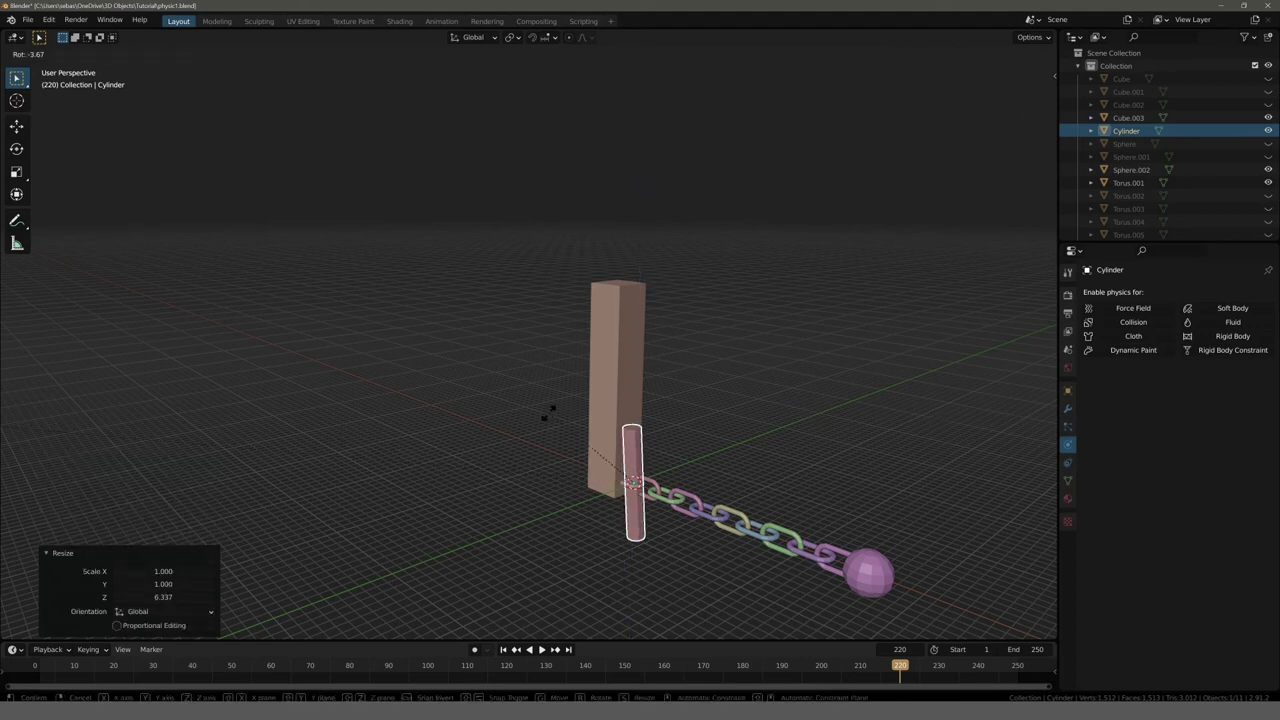
text(x90)
key(Return)
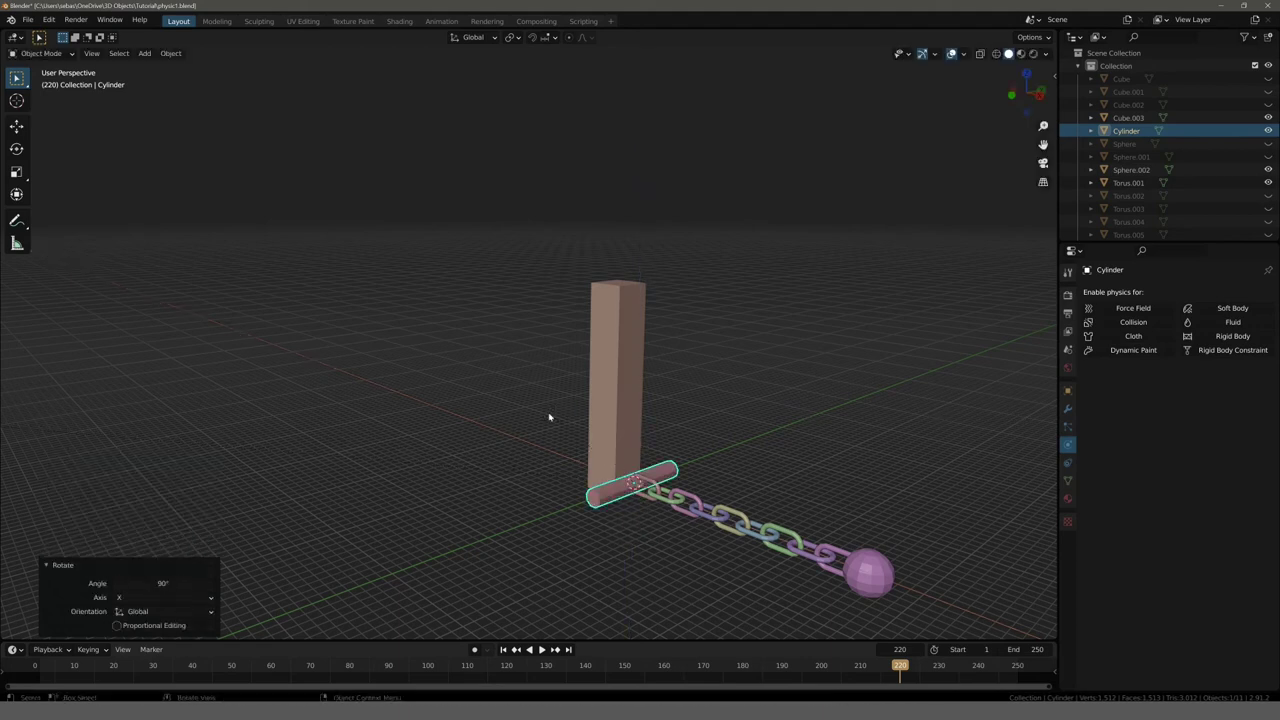
Step: Move the axle through the upper post in front view, then select it with the post active
key(KP_3)
key(KP_1)
key(g)
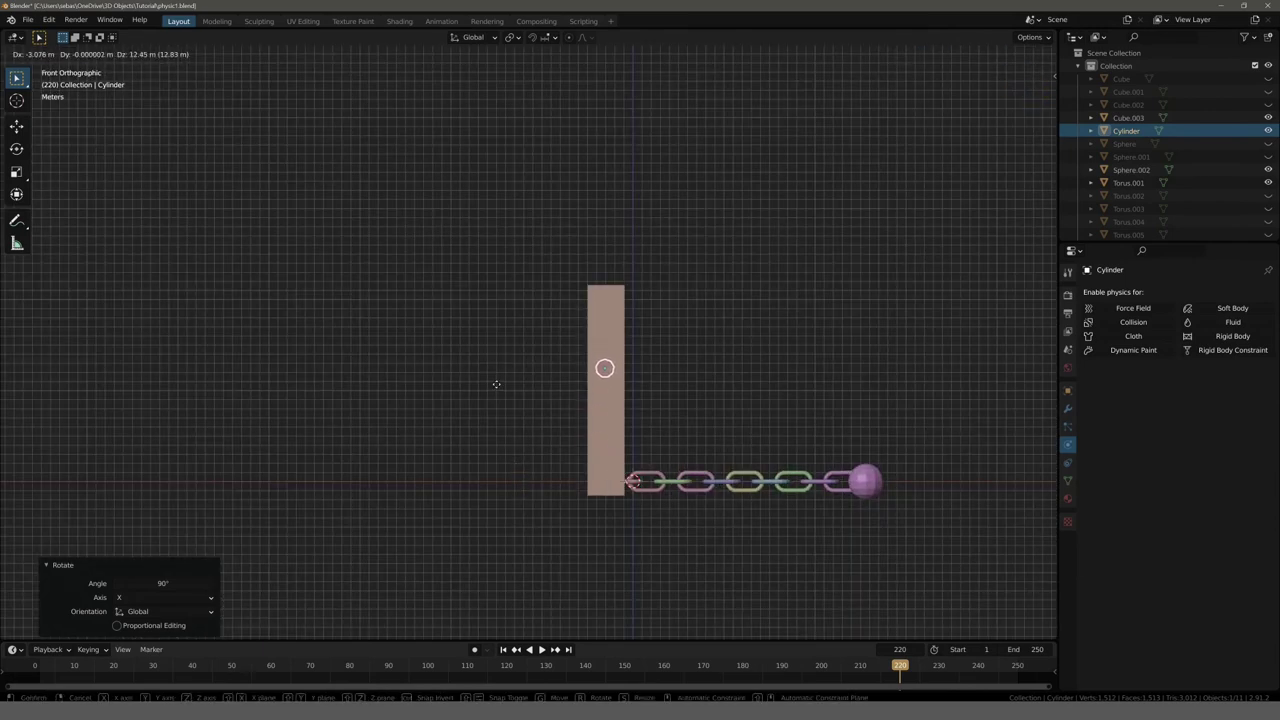
click(495, 391)
click(457, 363)
mouse_move(457, 363)
middle_down()
mouse_move(534, 400)
mouse_move(615, 398)
middle_up()
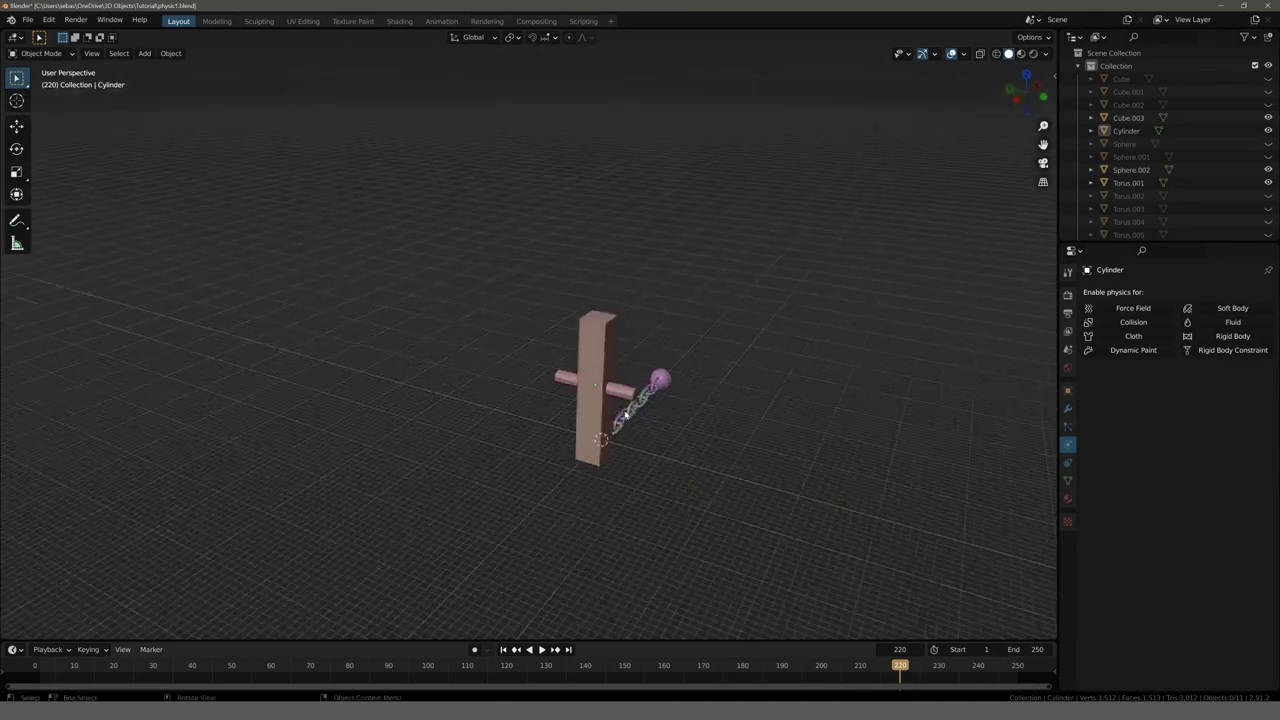
click(623, 392)
shift+click(590, 360)
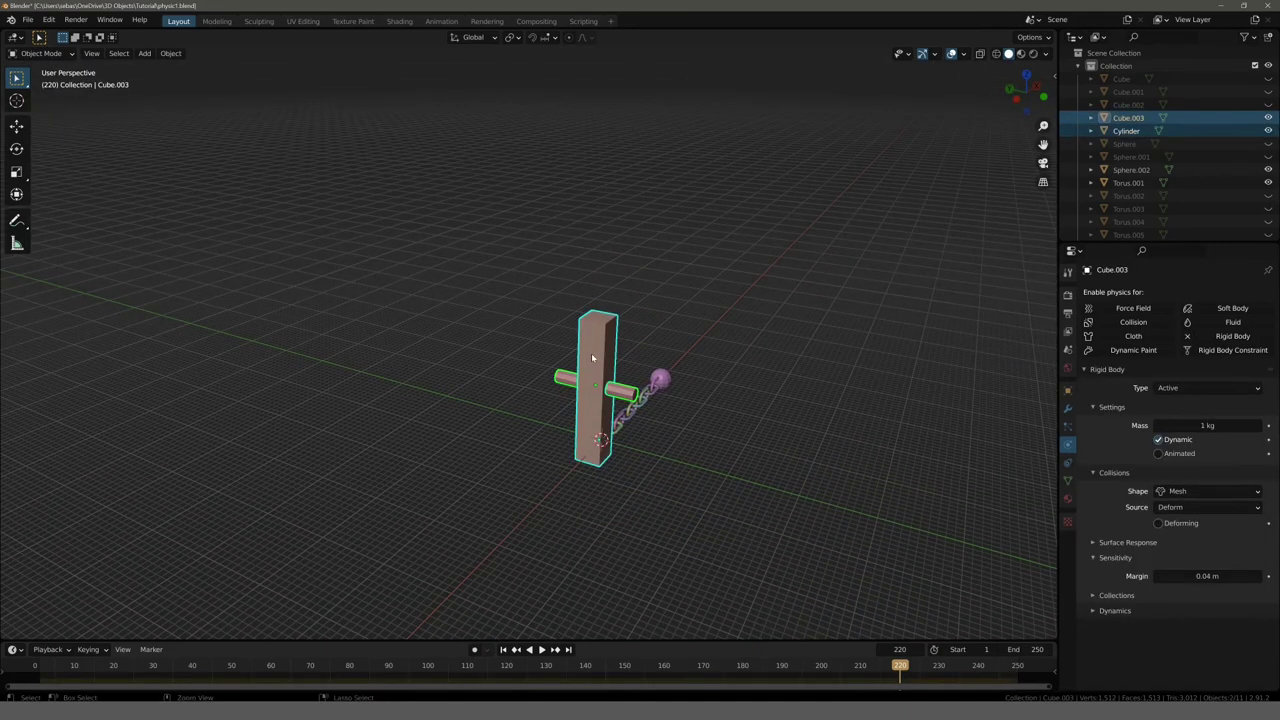
Step: Join the axle into the post with Ctrl+J
key(ctrl+j)
mouse_move(592, 358)
middle_down()
mouse_move(546, 366)
mouse_move(463, 346)
middle_up()
scroll(506, 366, up, 2)
scroll(467, 372, up, 2)
Step: Rewind the simulation to frame 0 and hide the chain and ball to view the lever and axle
key(shift+Left)
scroll(467, 372, down, 3)
scroll(520, 430, down, 2)
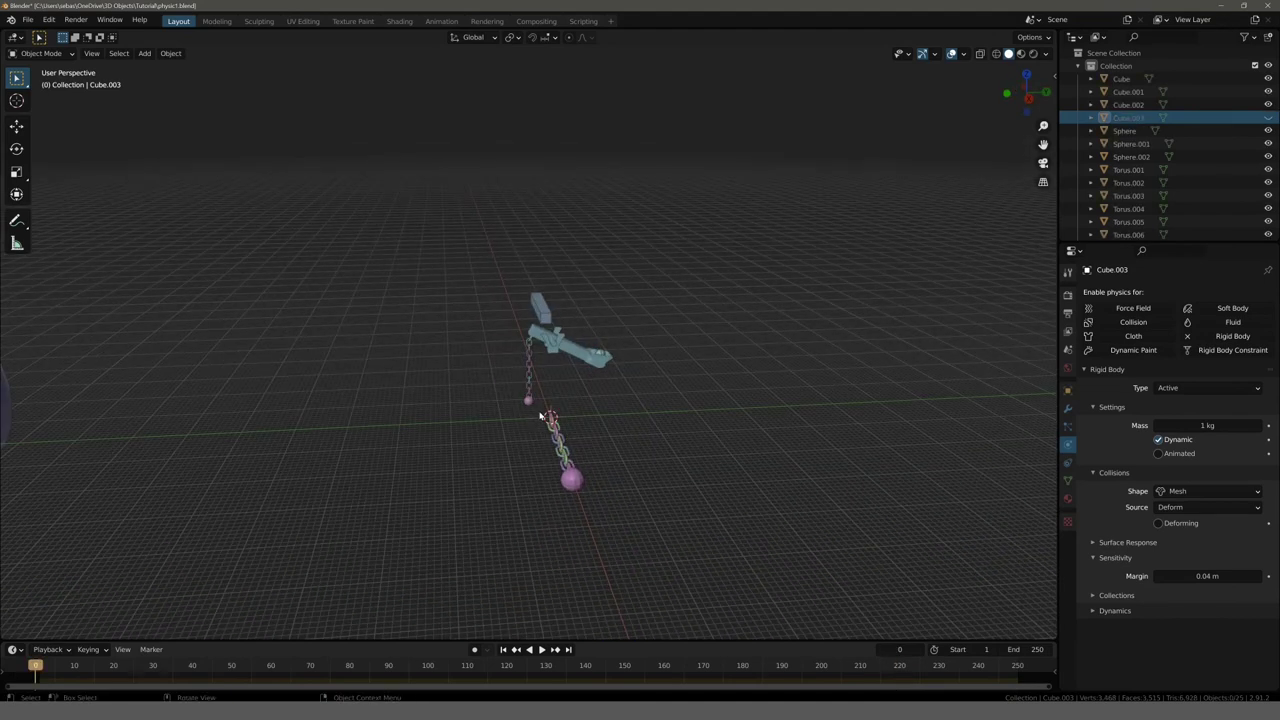
drag(535, 405, 610, 538)
key(h)
scroll(506, 443, up, 2)
scroll(466, 446, up, 1)
mouse_move(423, 431)
middle_down()
mouse_move(340, 420)
mouse_move(460, 437)
middle_up()
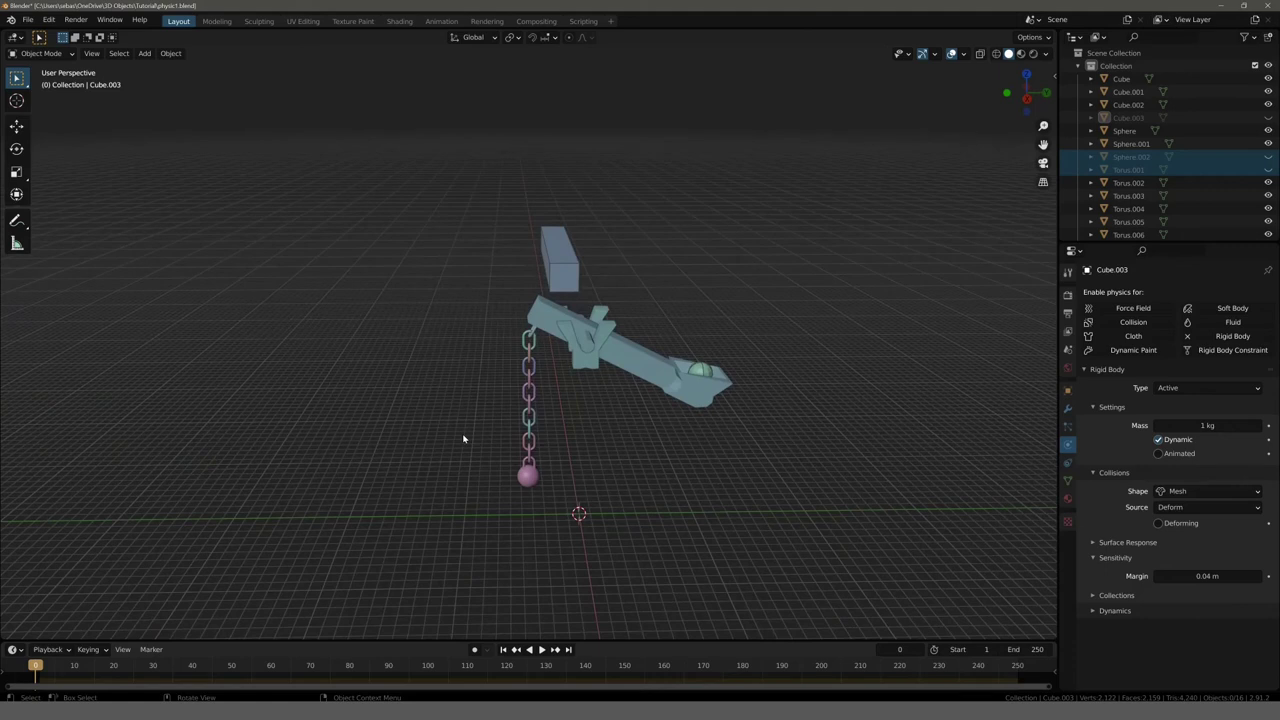